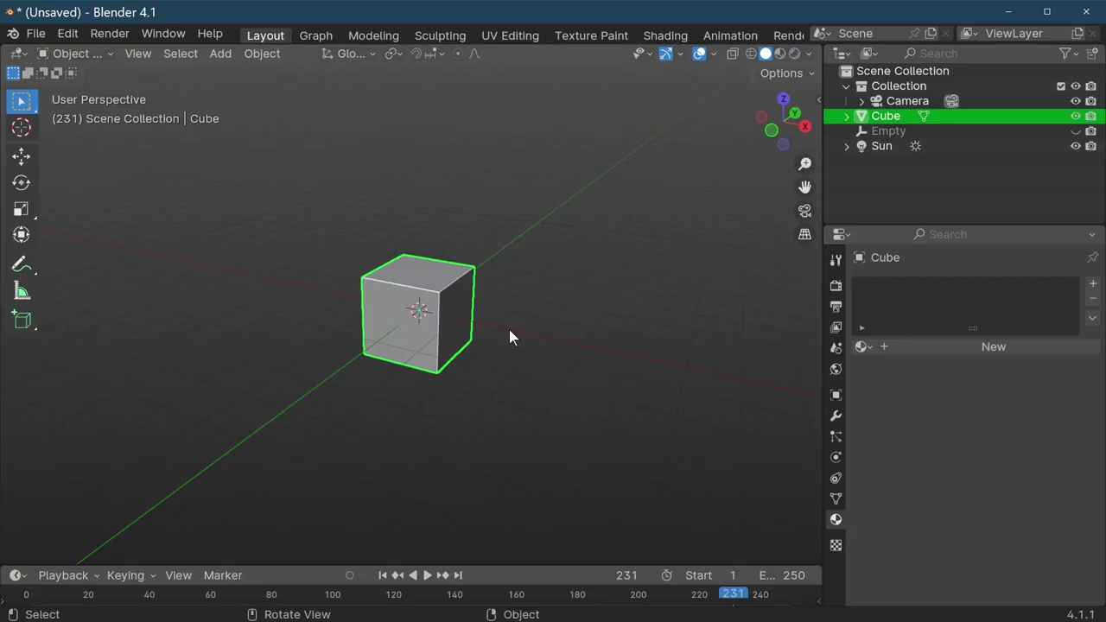
In Edit Mode, merge all eight cube vertices at center into one vertex, then return to Object Mode.
key(Tab)
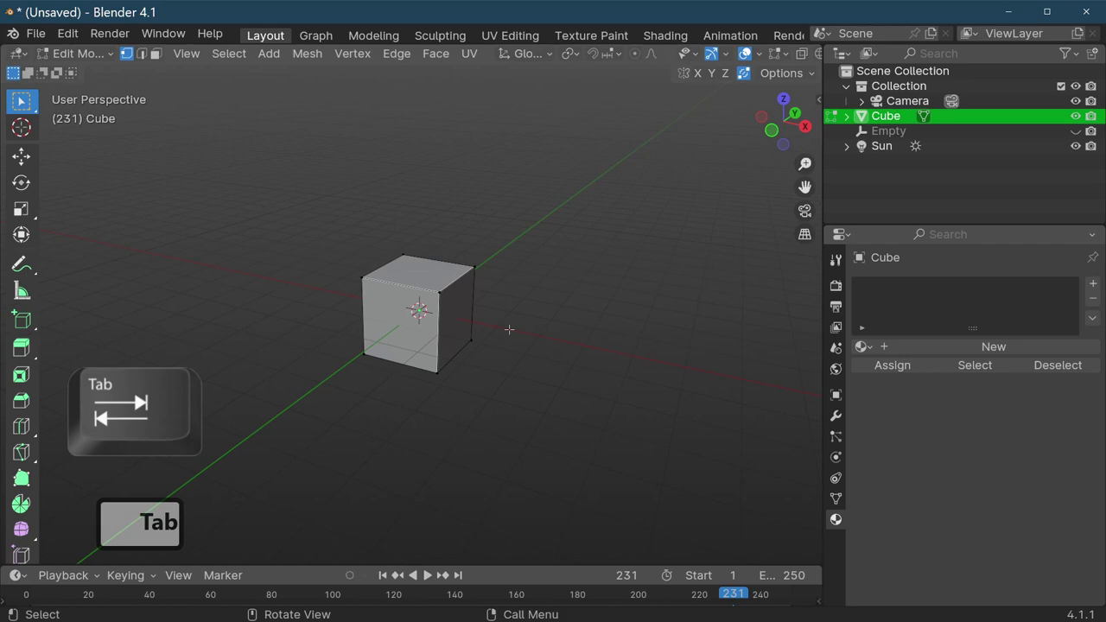
key(a)
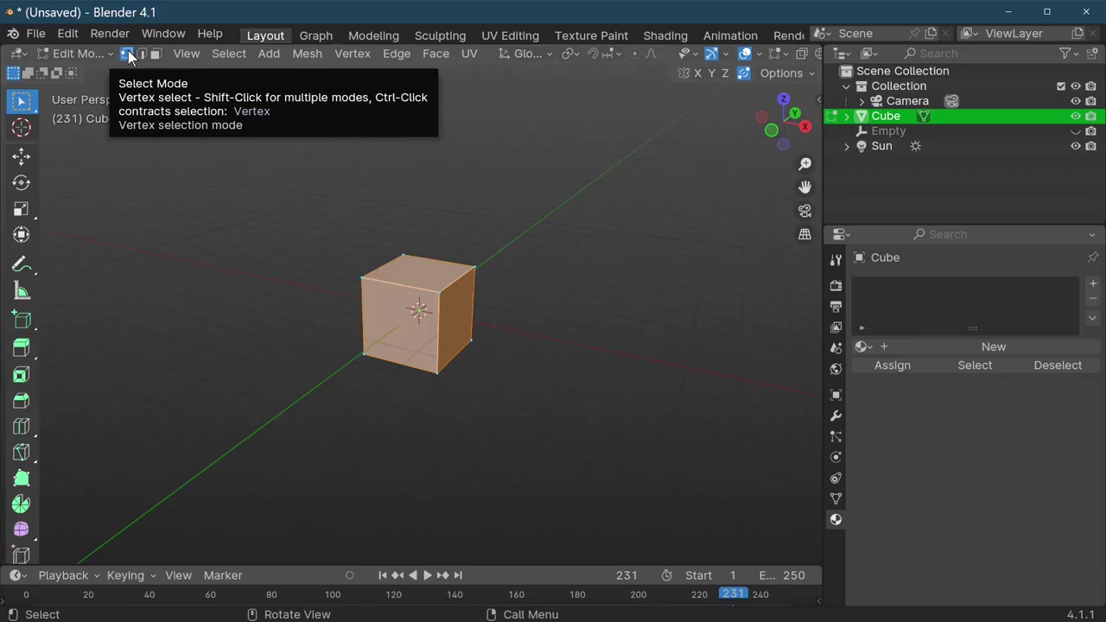
click(233, 104)
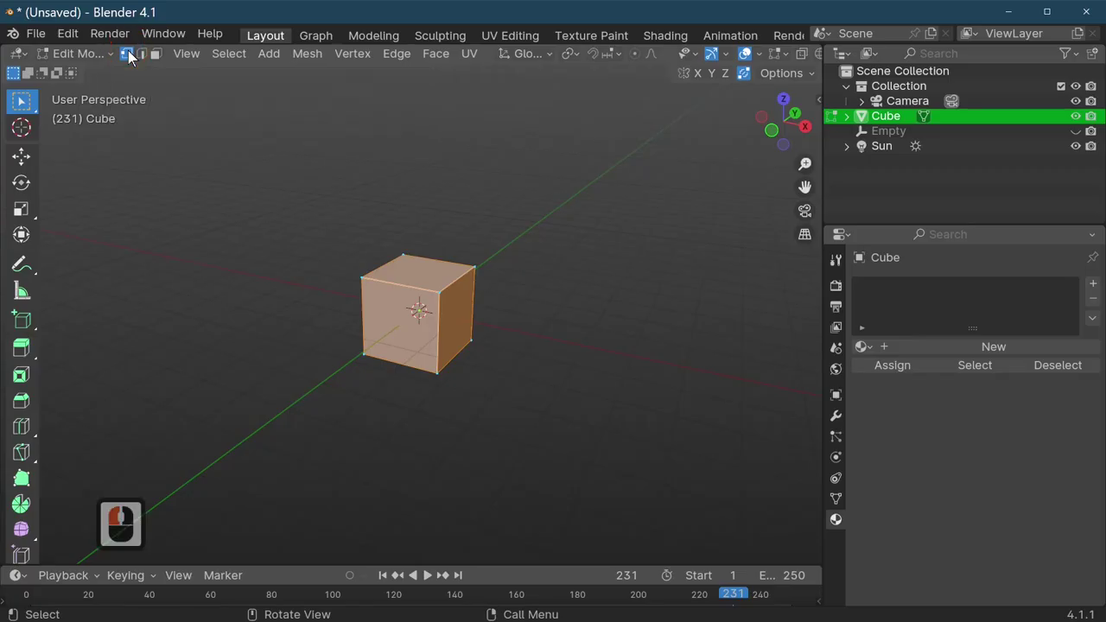
right_click(438, 338)
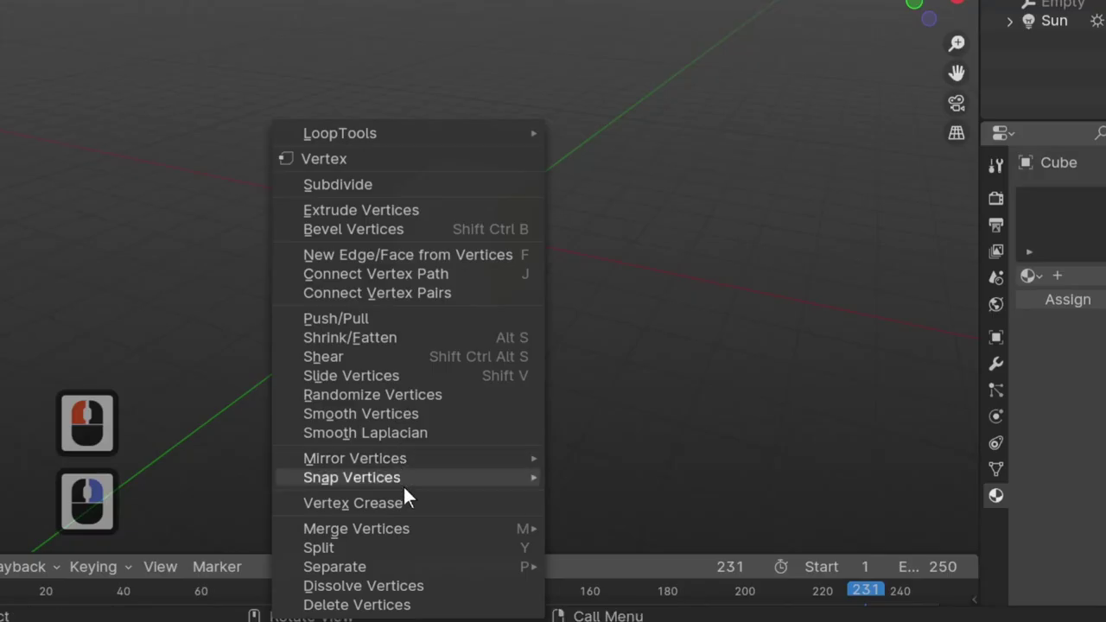
mouse_move(434, 540)
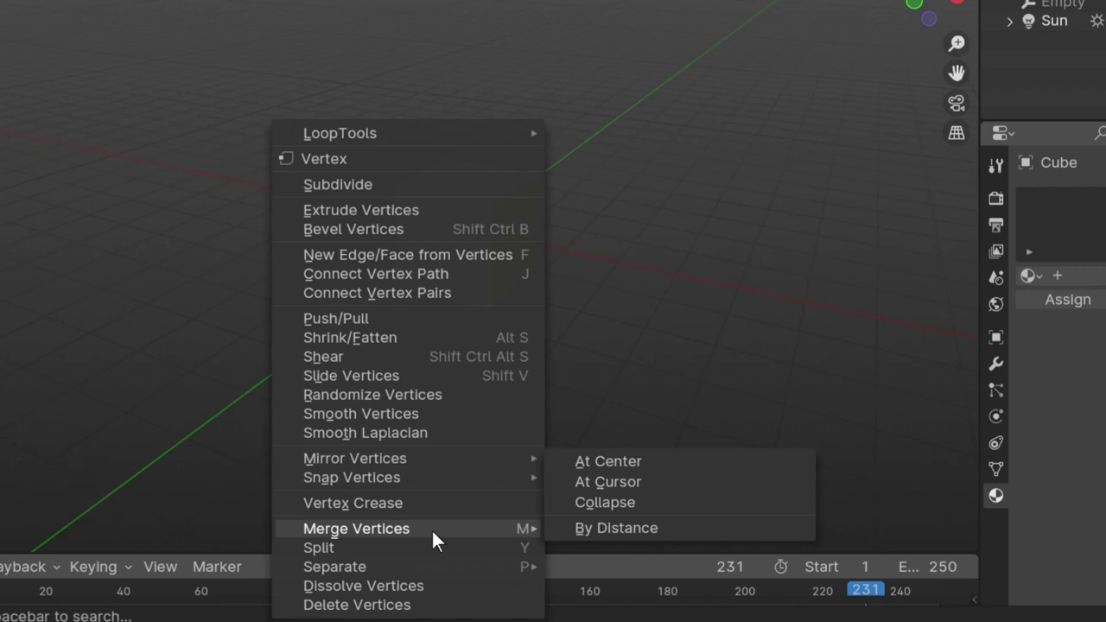
click(607, 461)
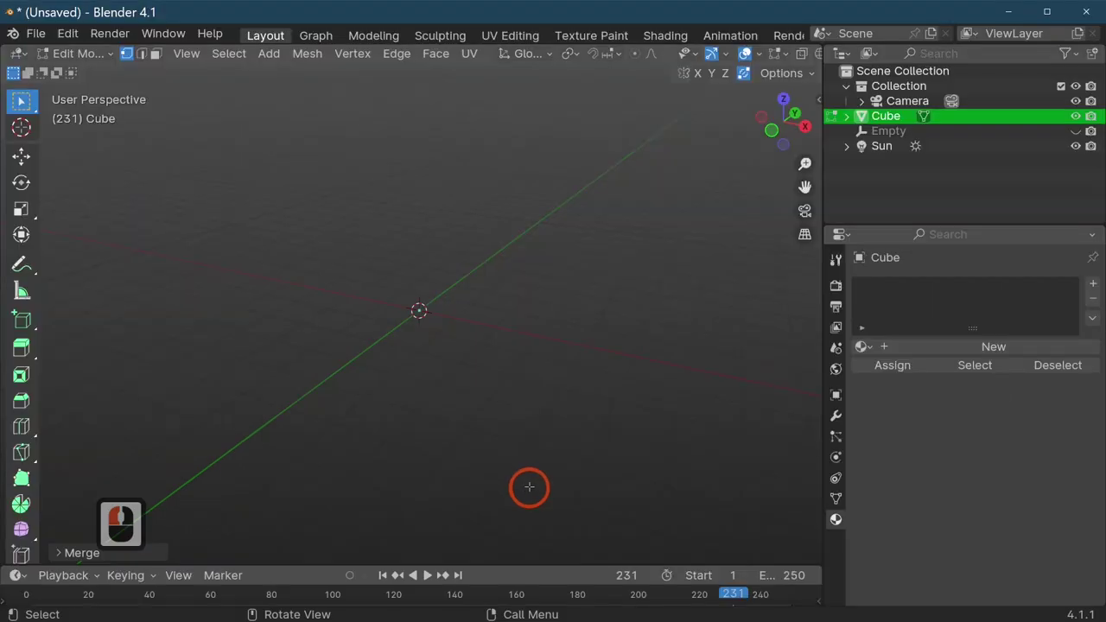
key(Tab)
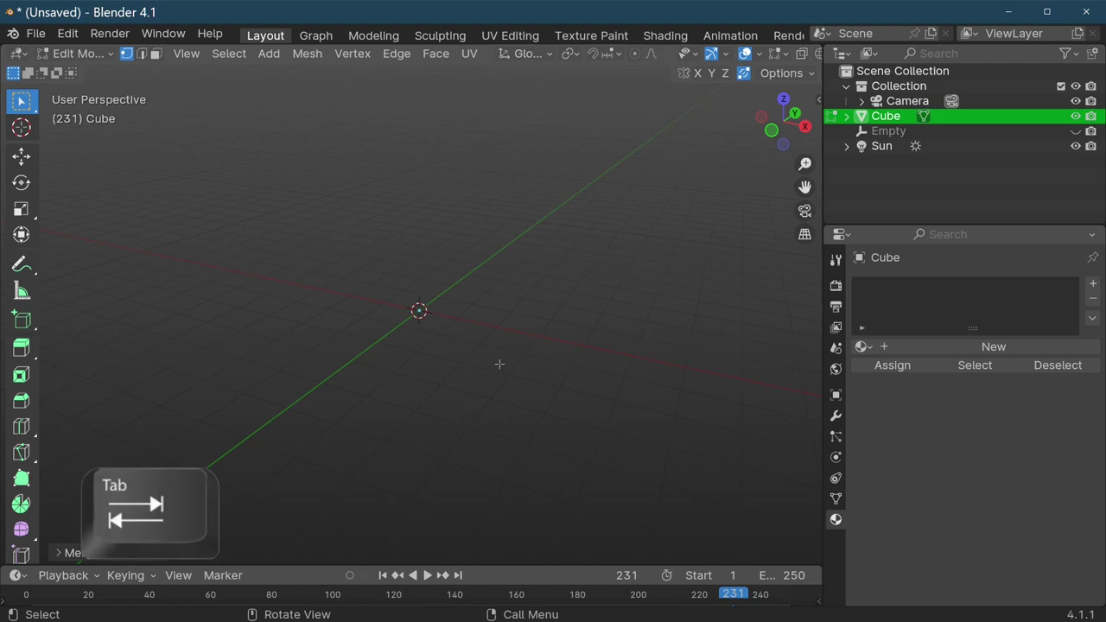
Move the single-vertex object along the X axis to a new position.
key(Tab)
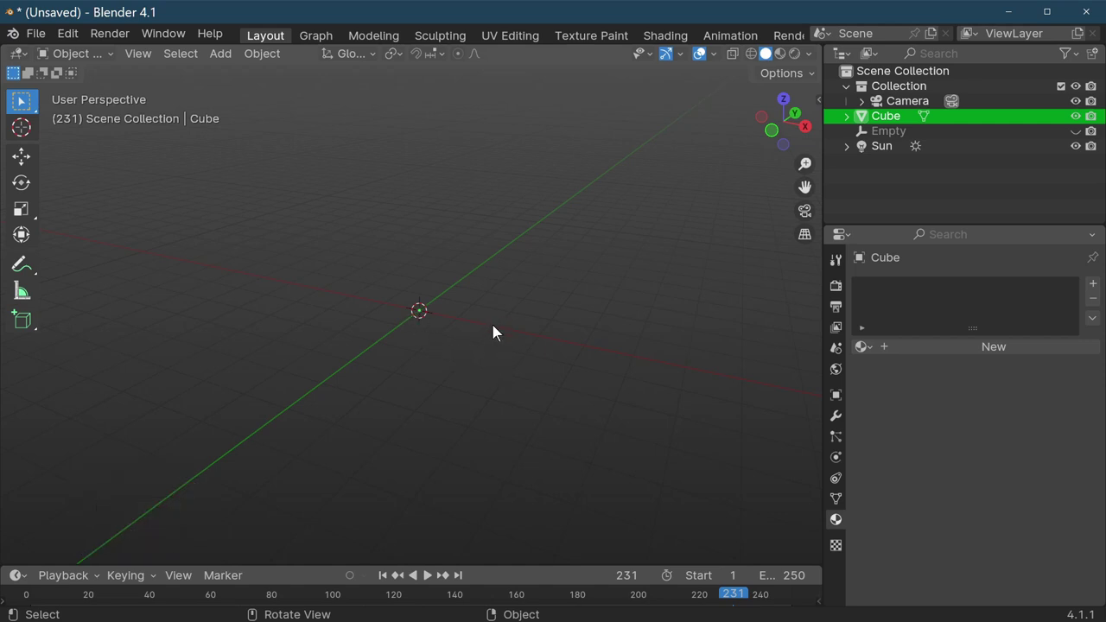
key(g)
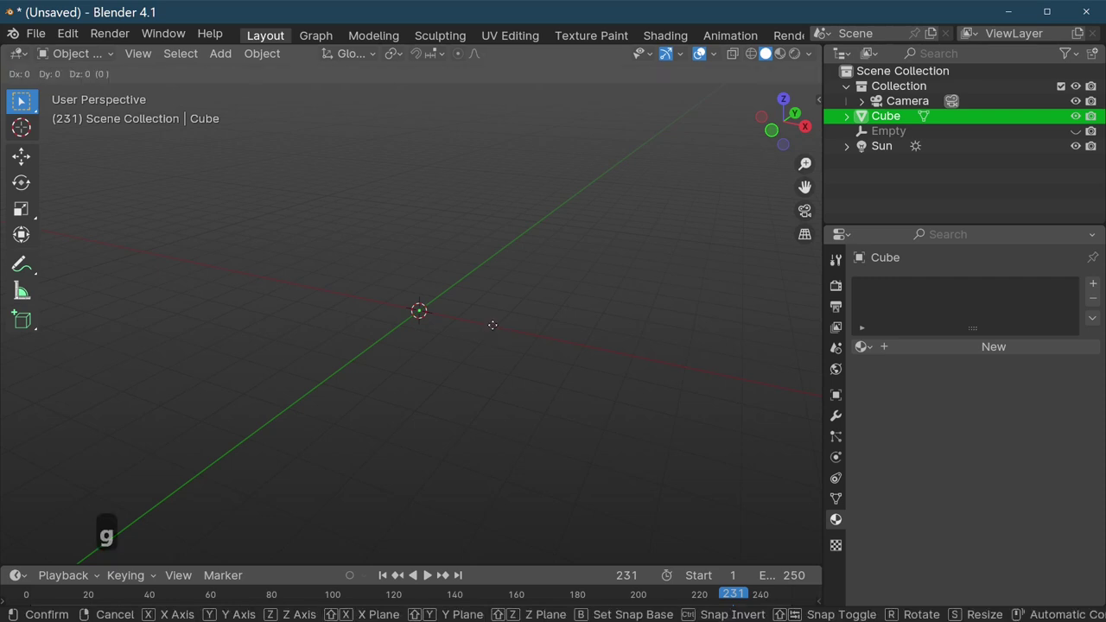
key(x)
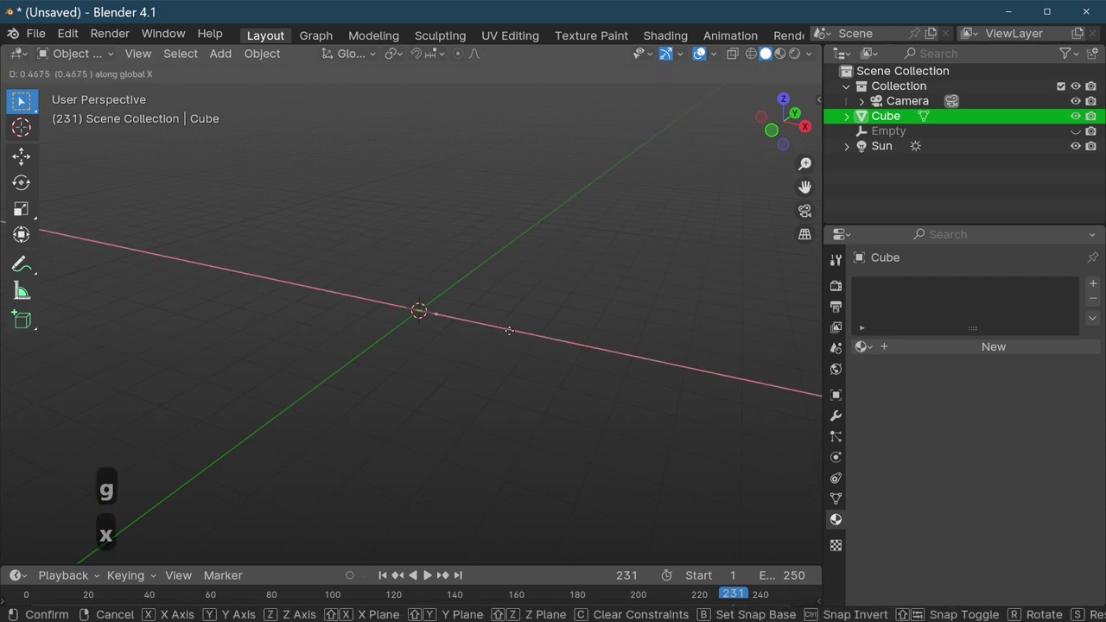
click(568, 347)
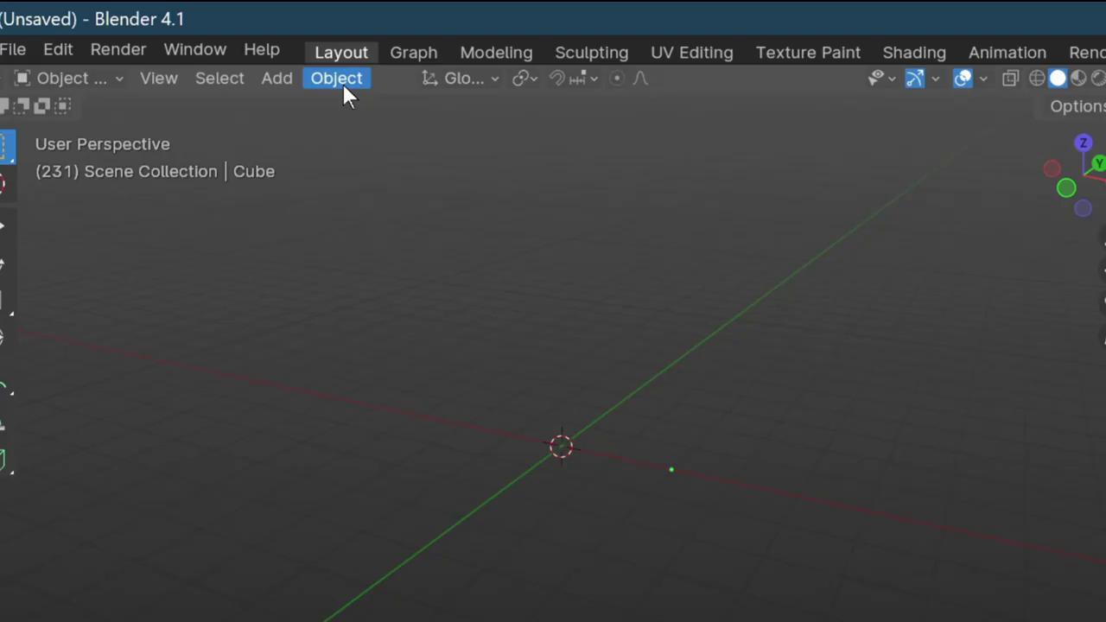
Set the object's origin to the 3D cursor at the world centre.
click(269, 51)
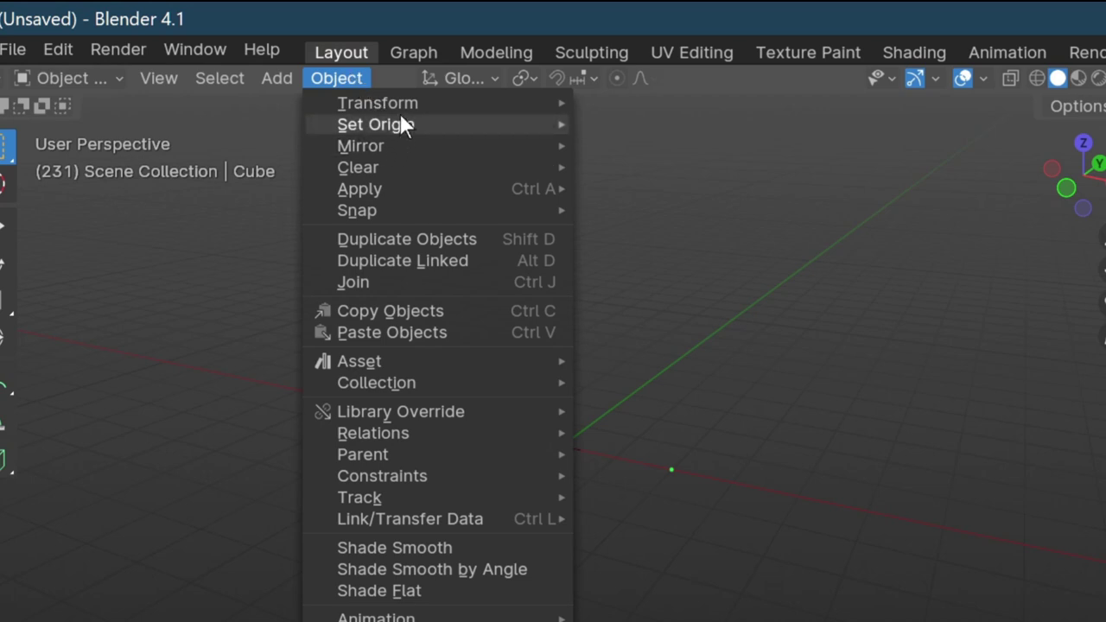
mouse_move(401, 119)
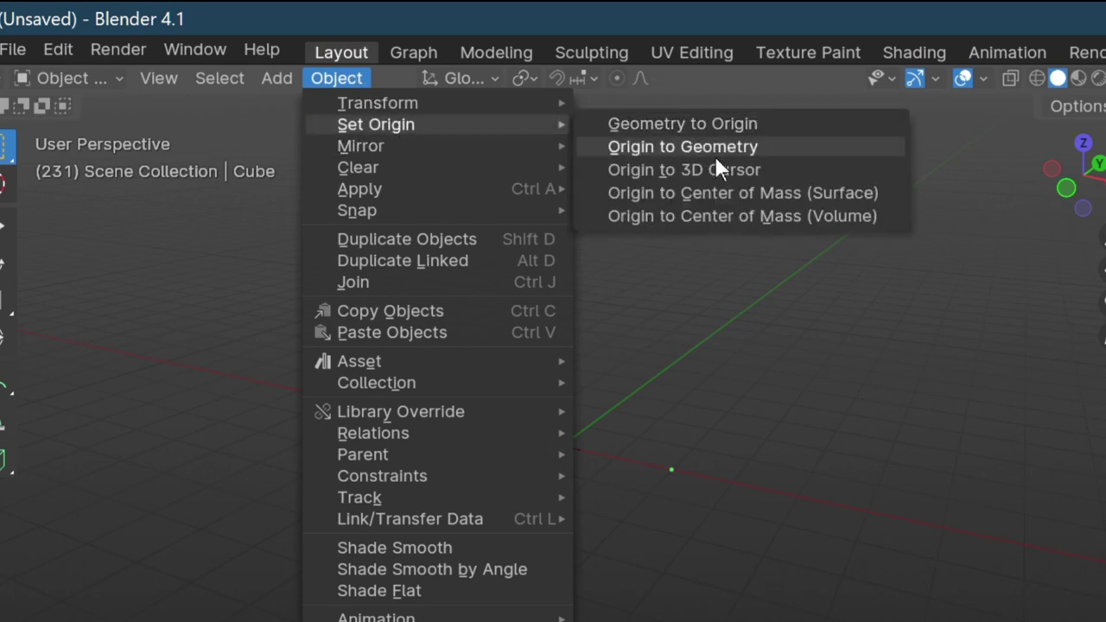
click(729, 168)
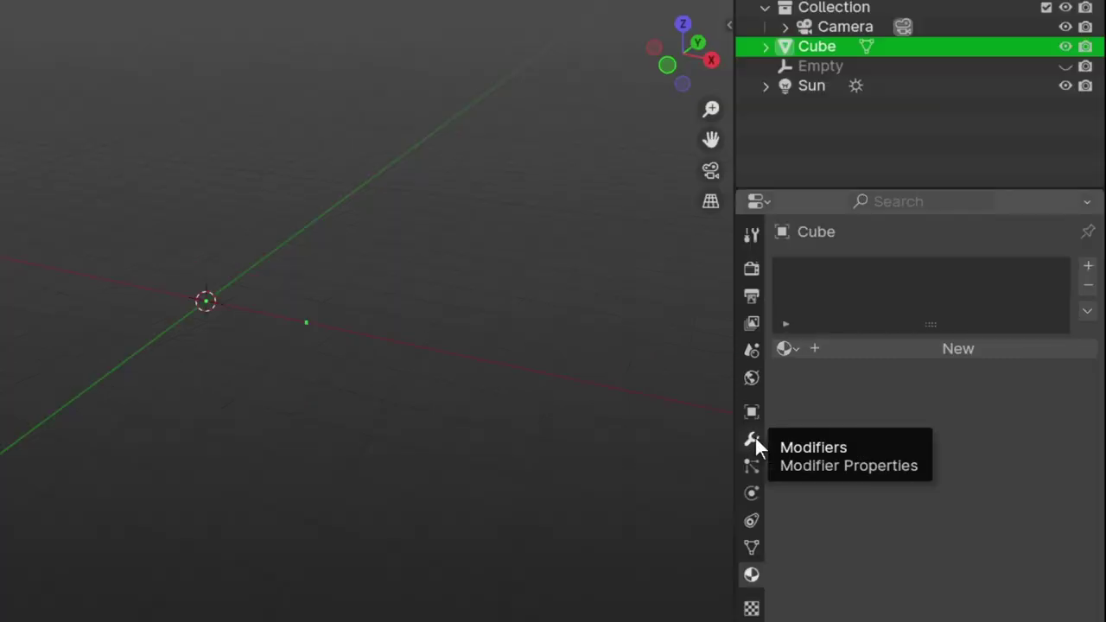
Add a Screw modifier to the object from the Modifiers panel.
click(754, 437)
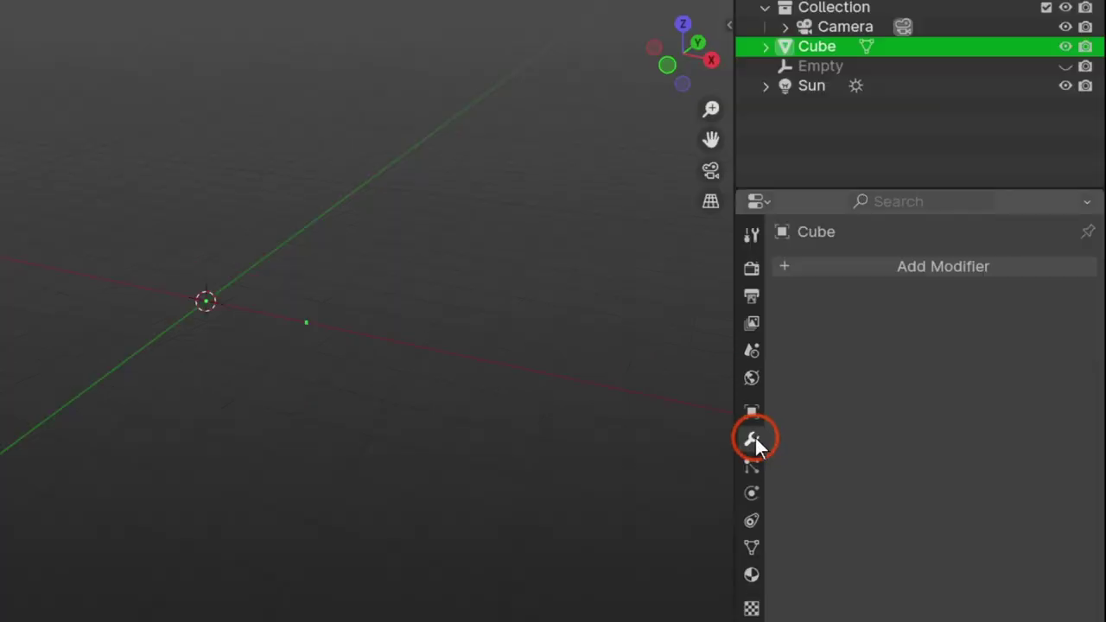
click(903, 267)
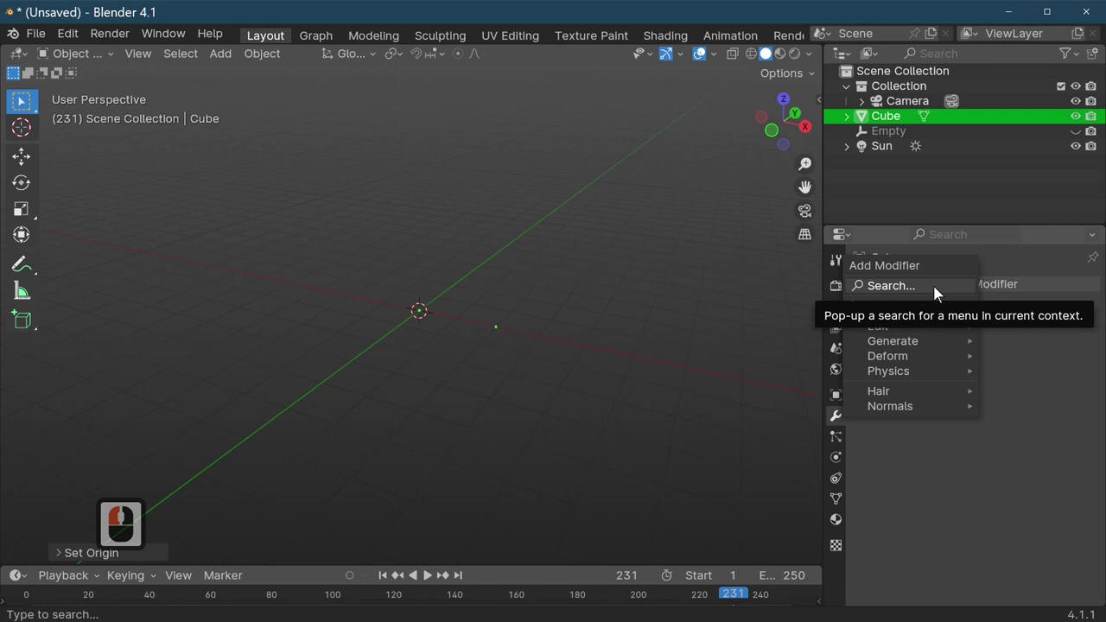
text(scrw)
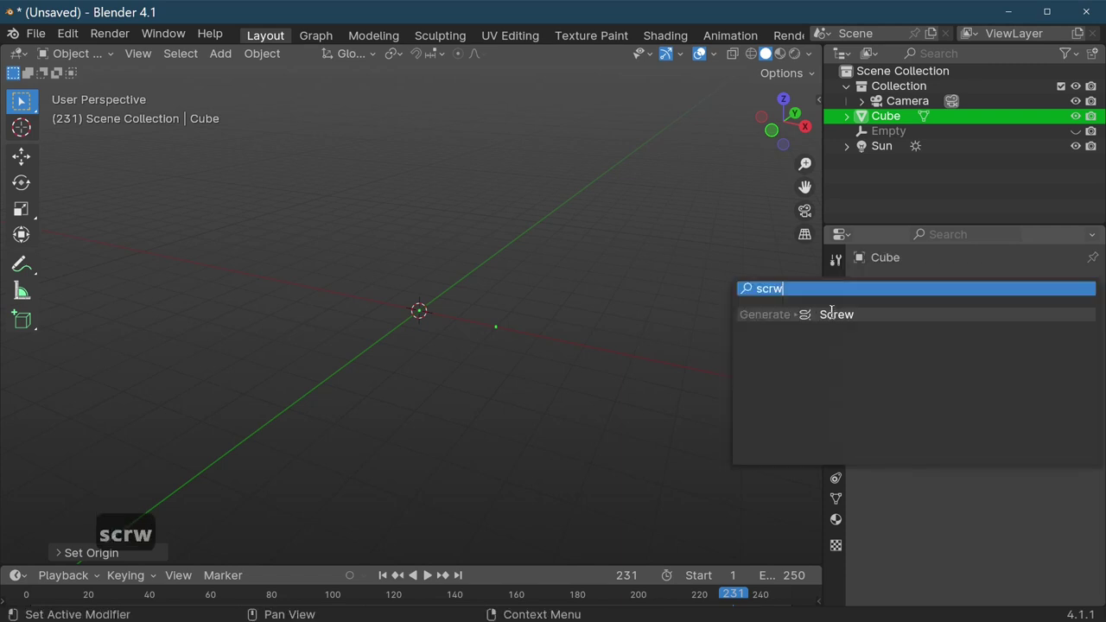
click(834, 314)
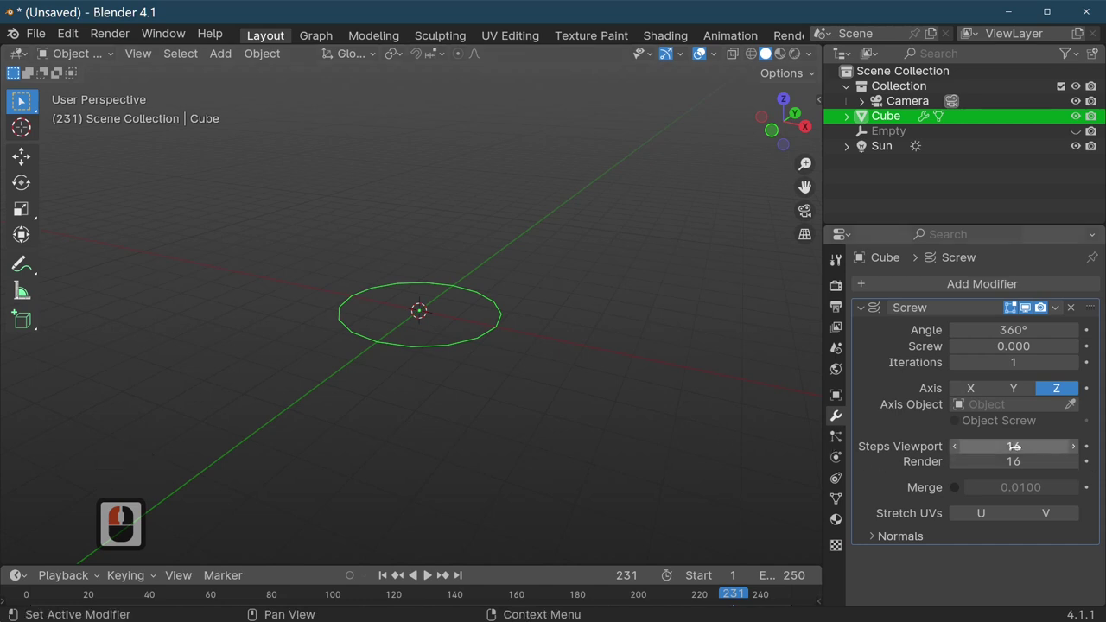
Set the Screw modifier's Steps Viewport to 32.
mouse_move(1012, 446)
mouse_down()
mouse_move(1082, 446)
mouse_move(955, 446)
mouse_move(994, 446)
mouse_up()
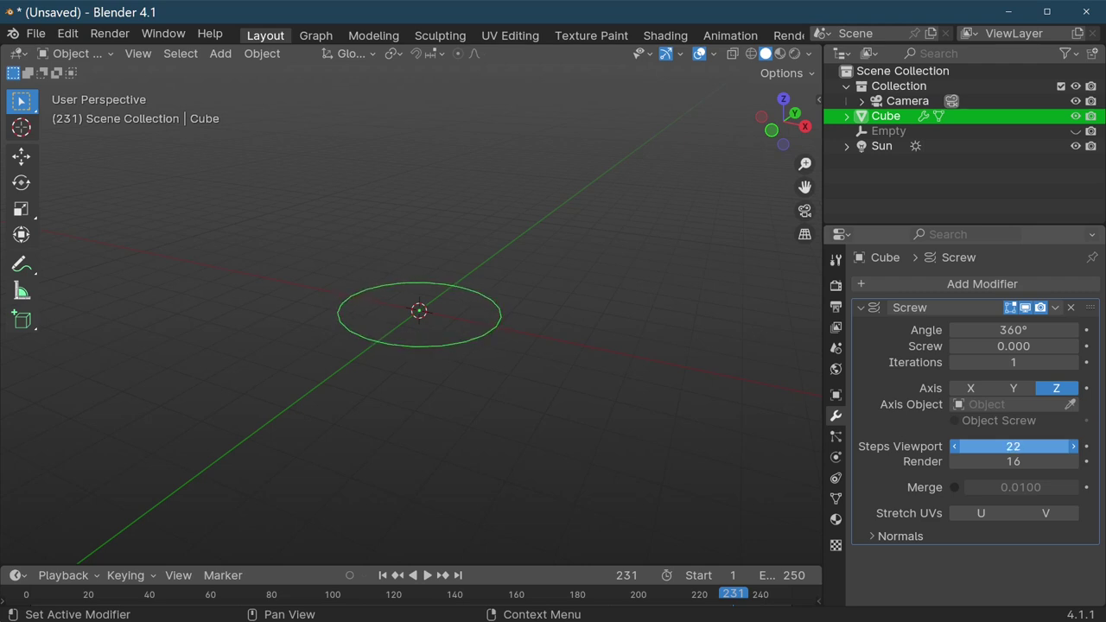
double_click(1021, 444)
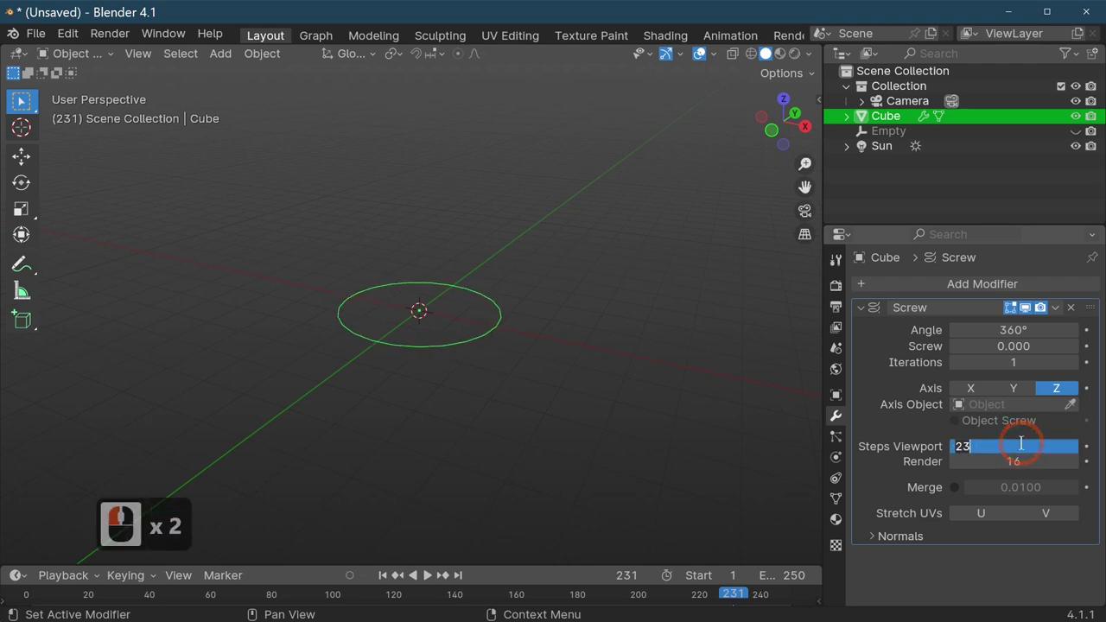
text(32)
key(Return)
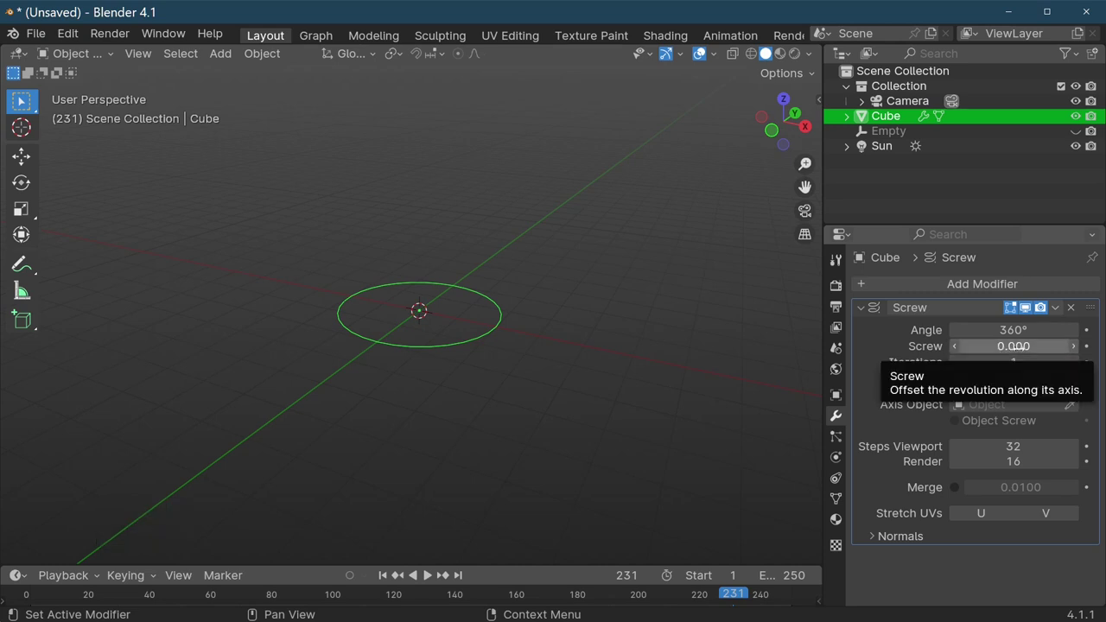
Raise the Screw offset to 0.700.
click(1074, 346)
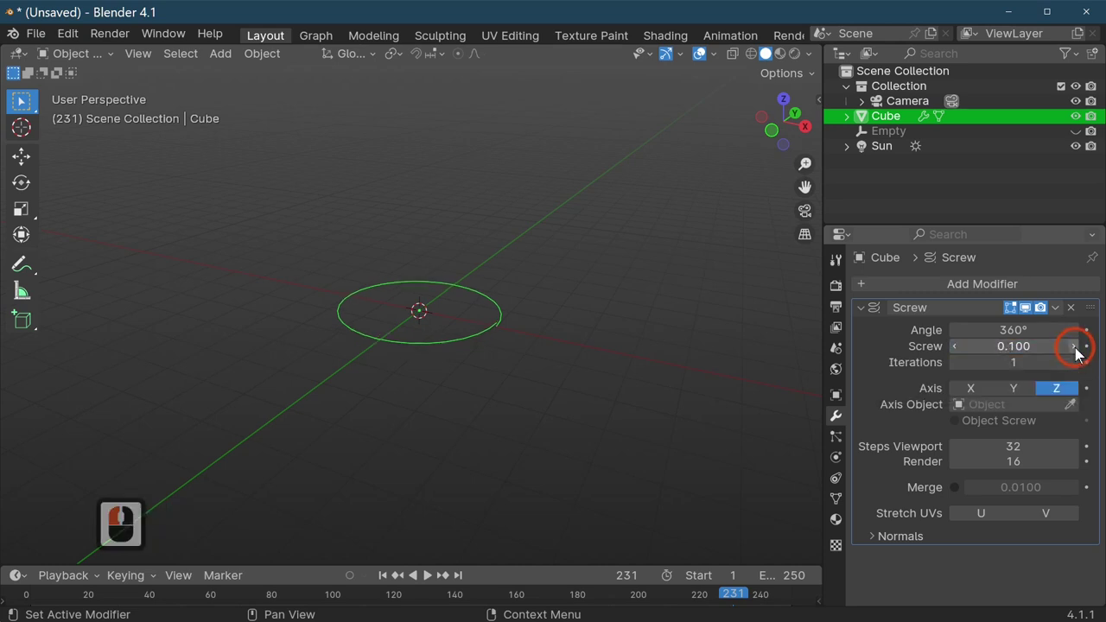
click(1074, 346)
click(1073, 346)
click(1073, 346)
click(1074, 346)
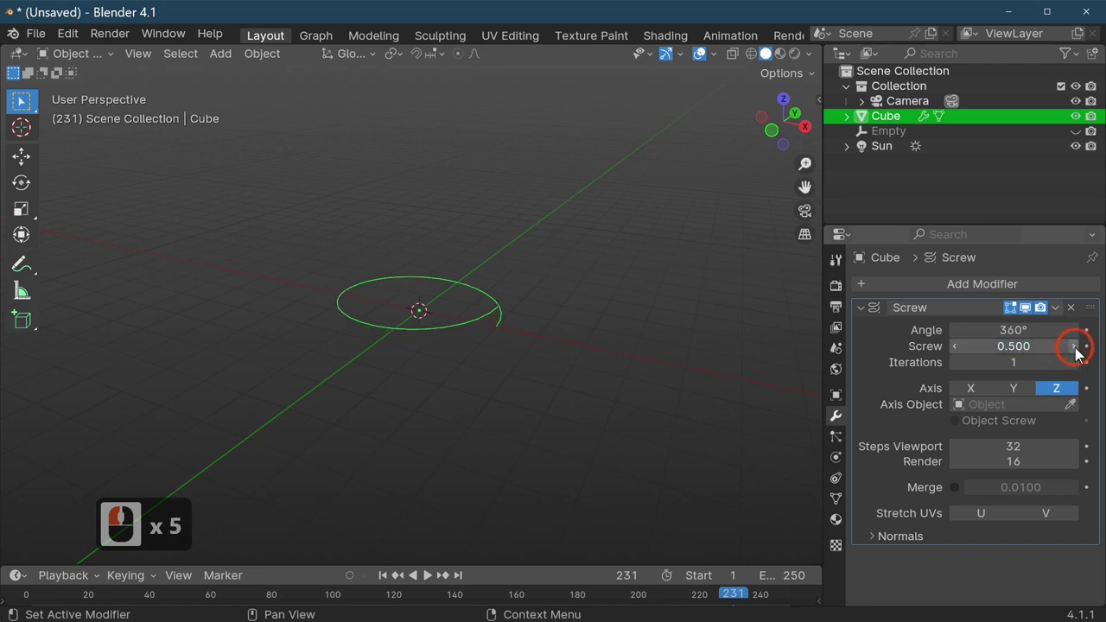
click(1074, 347)
click(1074, 347)
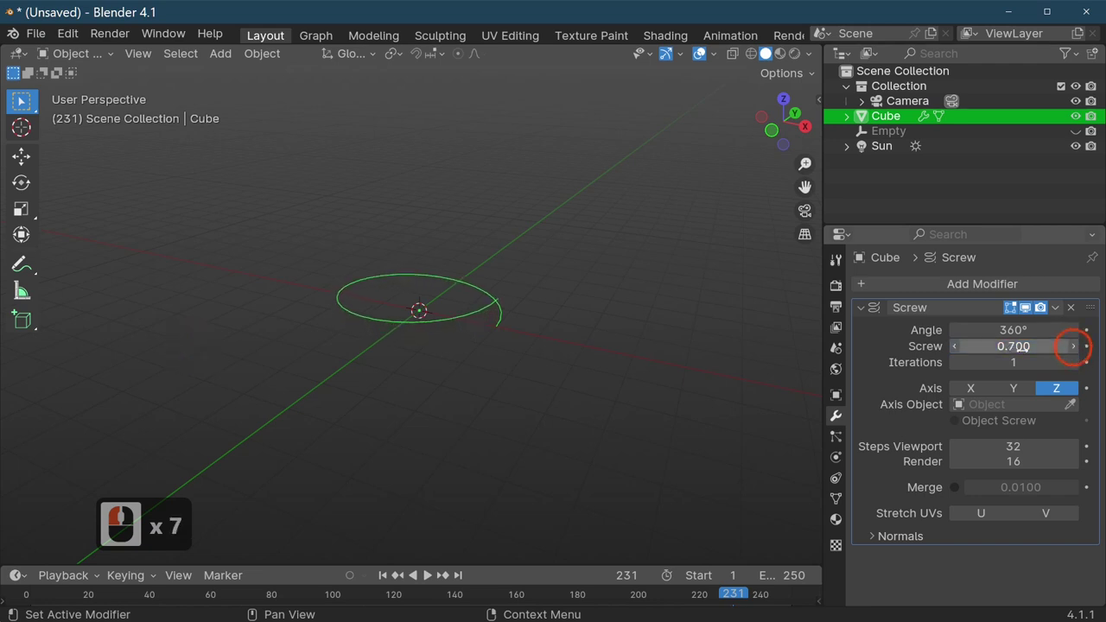
Increase Screw iterations to 9 and orbit around the resulting coil.
click(1072, 362)
click(1073, 363)
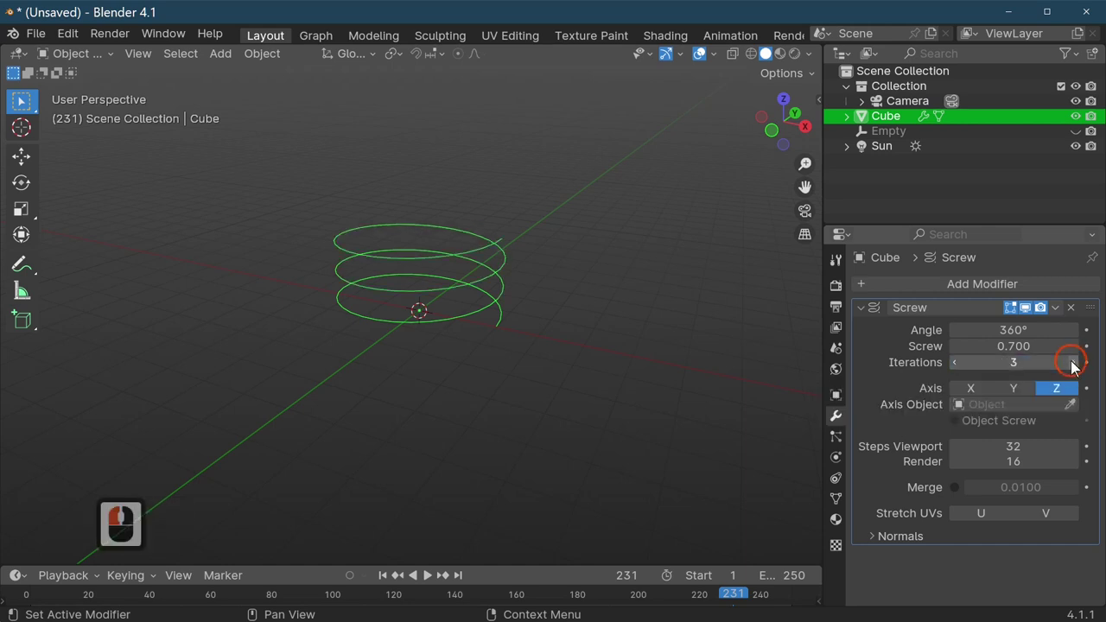
click(1072, 363)
click(1072, 363)
click(1072, 363)
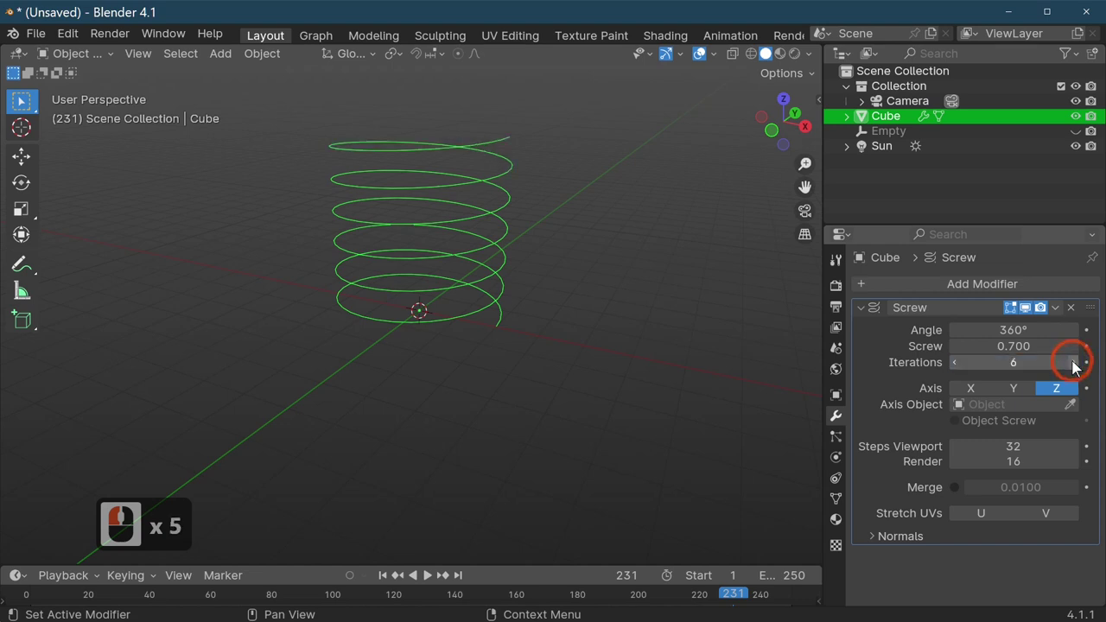
click(1072, 363)
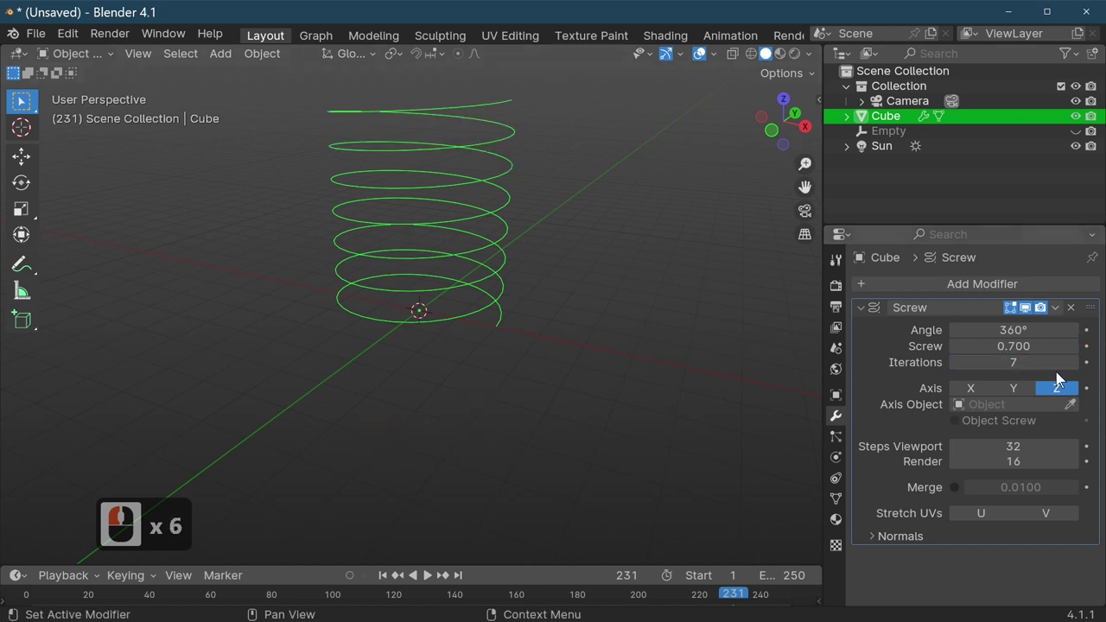
click(1074, 363)
click(1074, 363)
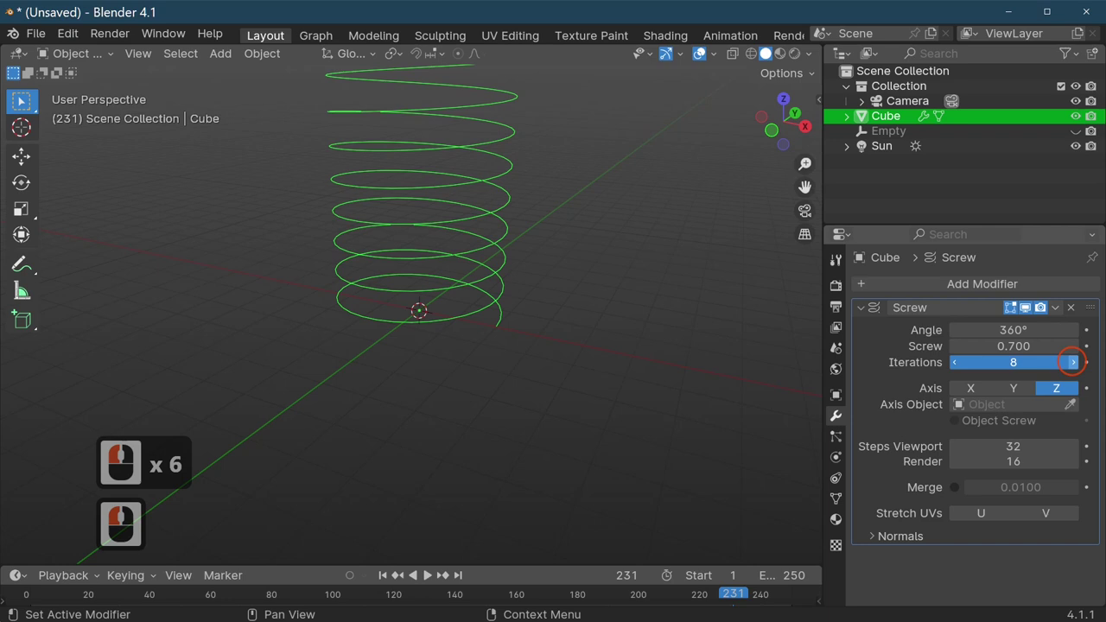
middle_drag(343, 420, 390, 419)
middle_drag(551, 408, 459, 412)
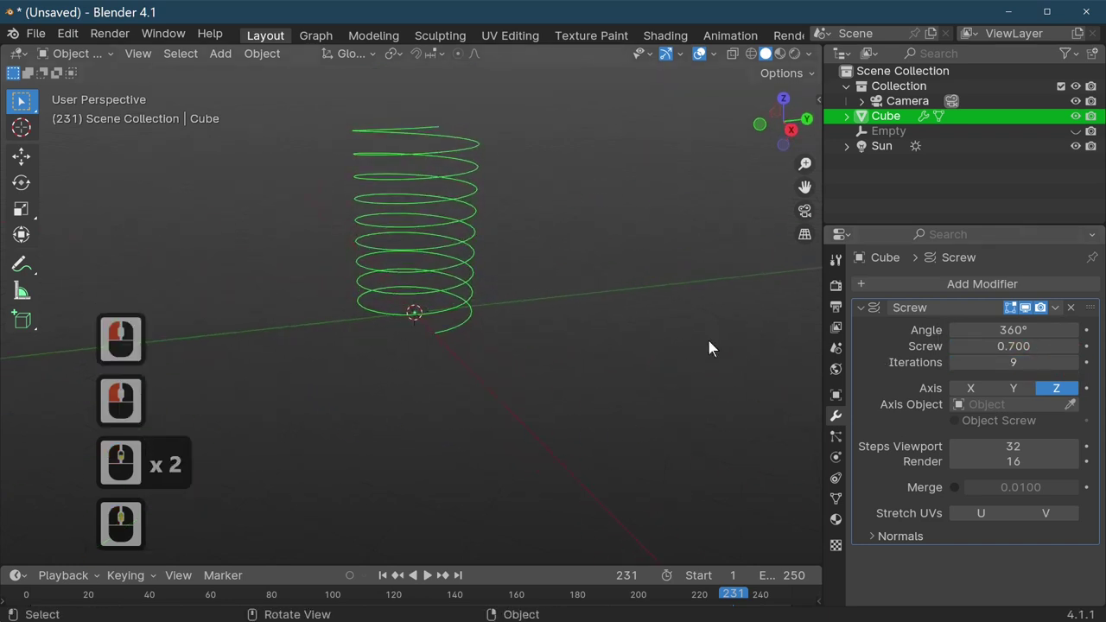
Add a Skin modifier to thicken the coil into a solid band.
click(942, 283)
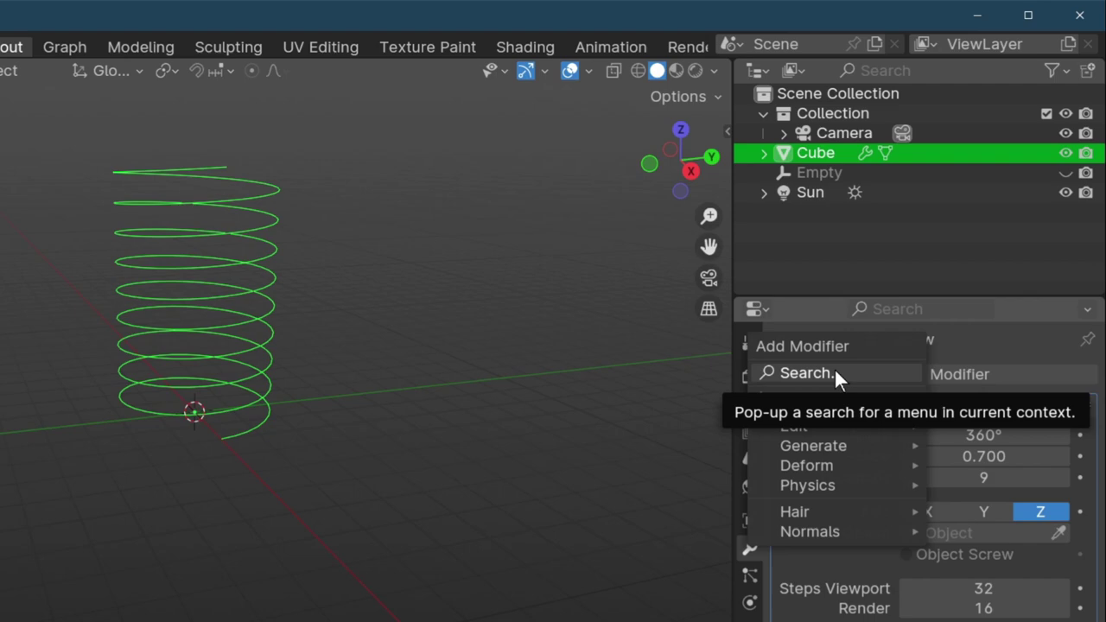
click(834, 372)
text(s)
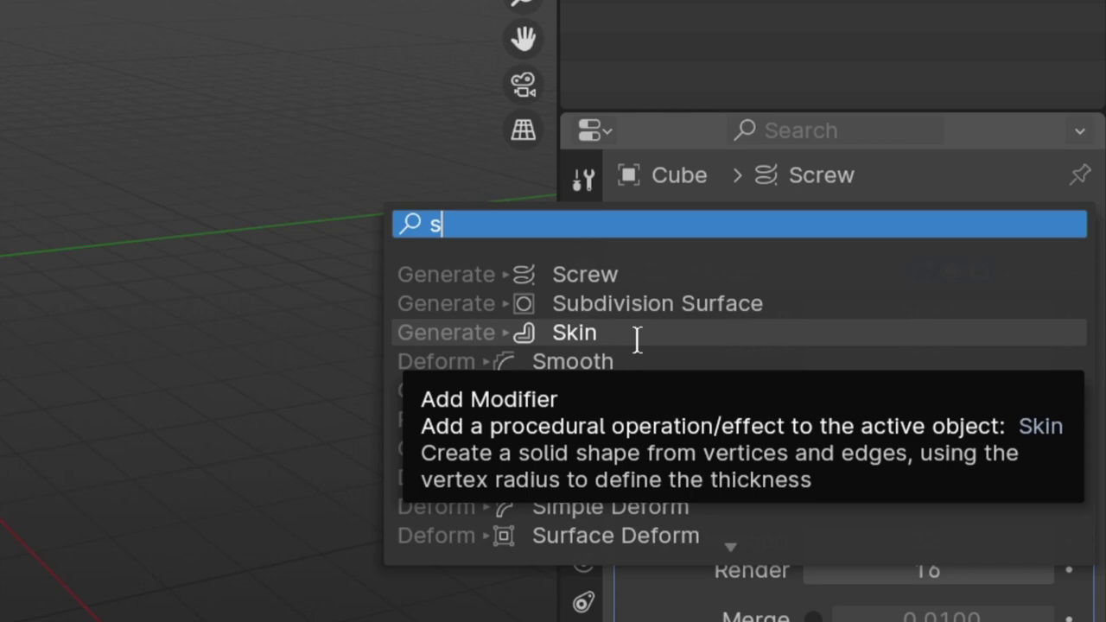
click(637, 337)
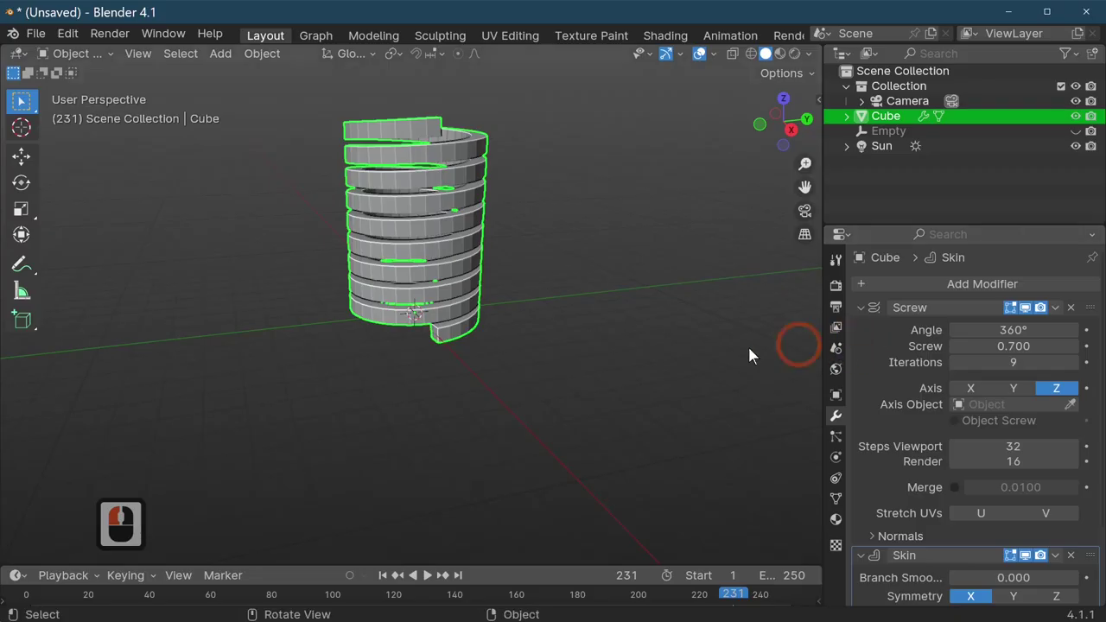
mouse_move(368, 336)
middle_down()
mouse_move(363, 405)
mouse_move(275, 359)
mouse_move(343, 325)
mouse_move(443, 350)
mouse_move(246, 361)
mouse_move(371, 350)
middle_up()
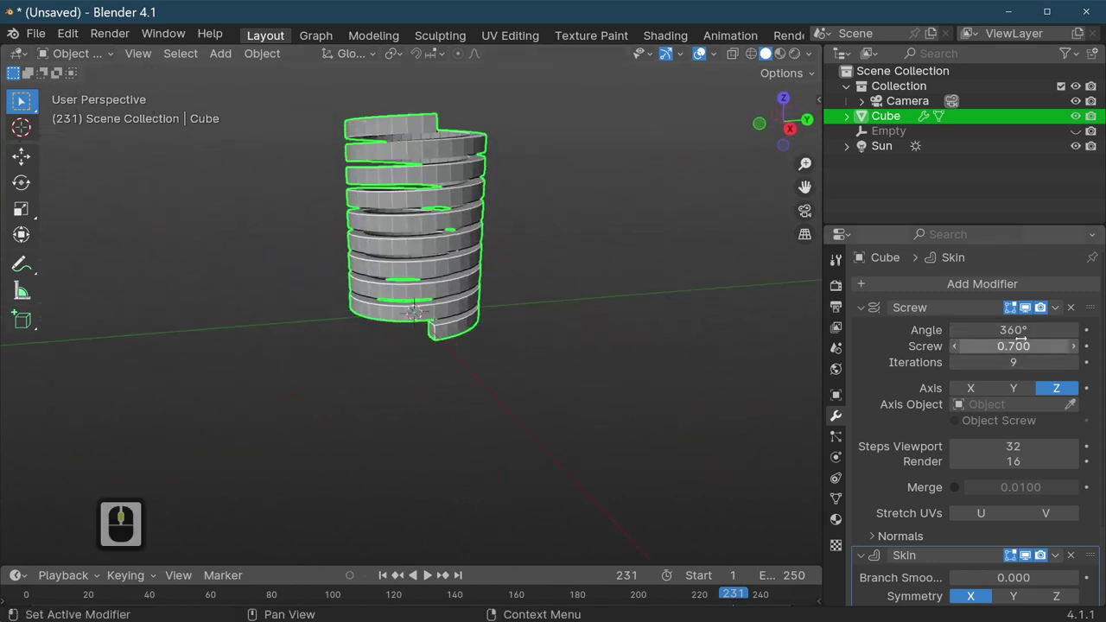
Drag the Screw offset to 1.100 and try Branch Smoothing, leaving it at 0.
drag(1019, 344, 1056, 344)
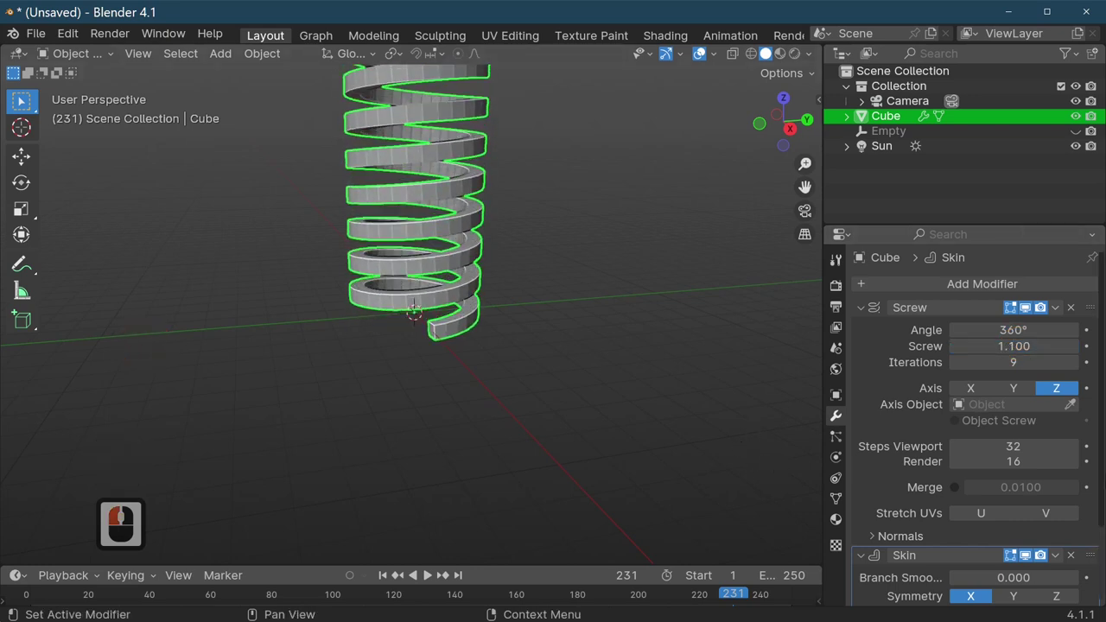
scroll(1013, 490, down, 6)
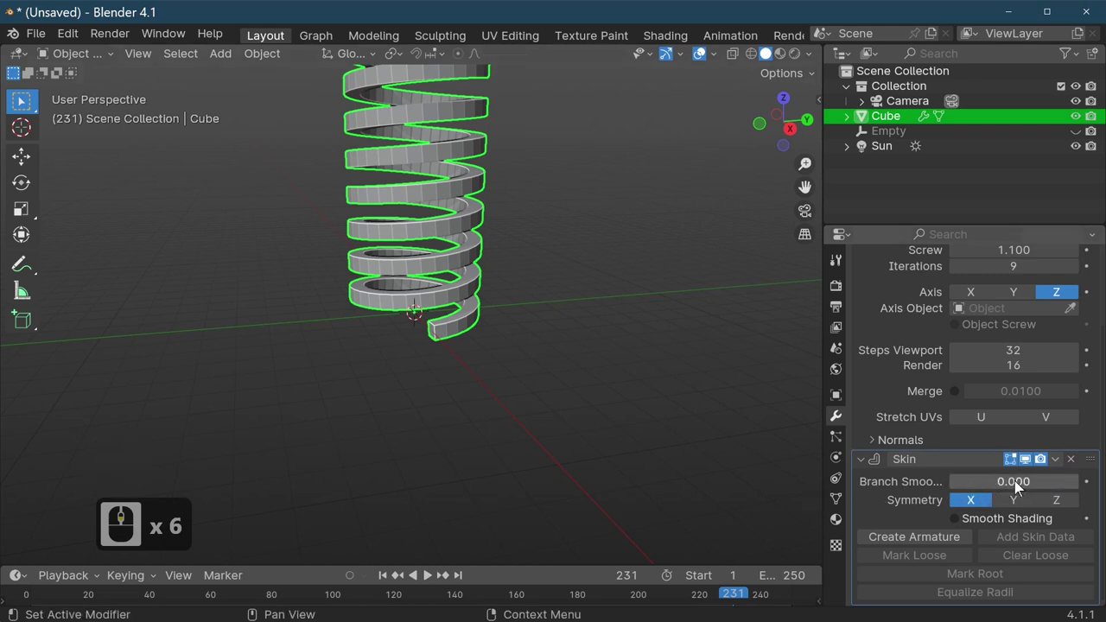
mouse_move(1012, 480)
mouse_down()
mouse_move(1074, 480)
mouse_move(1011, 481)
mouse_up()
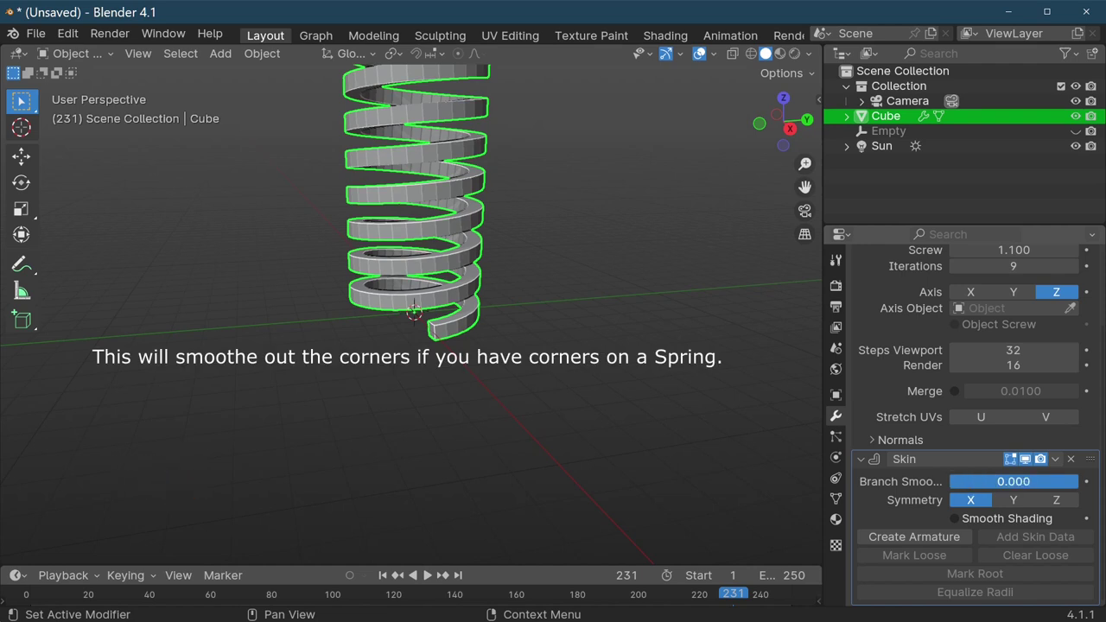
middle_drag(562, 447, 551, 522)
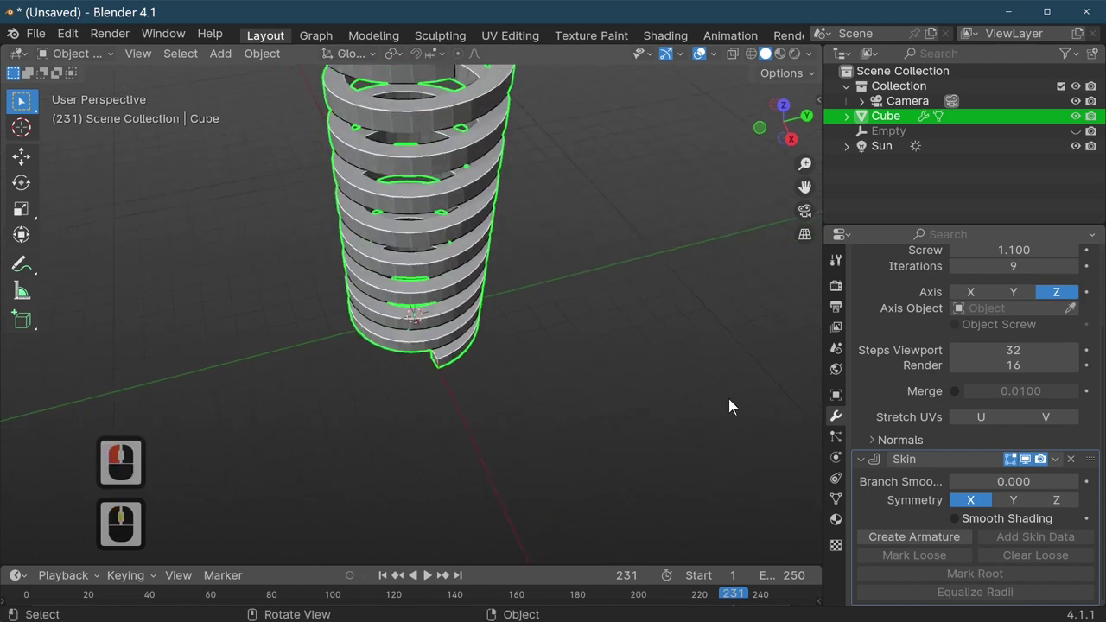
Add a Subdivision Surface modifier to the spring and orbit to view it.
click(963, 230)
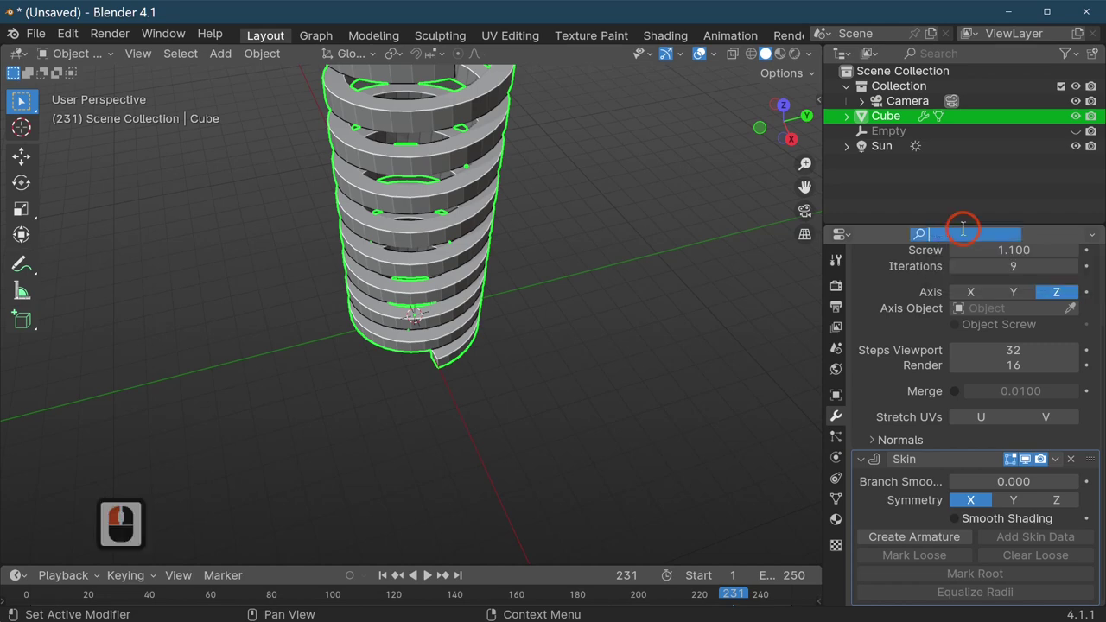
text(s)
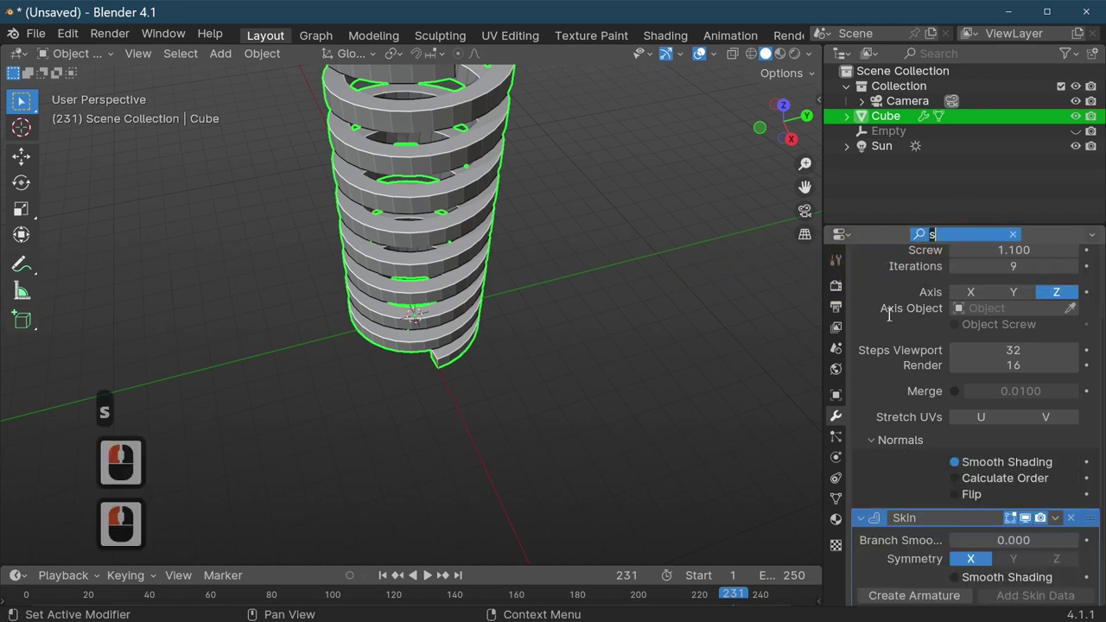
scroll(889, 315, up, 8)
click(967, 288)
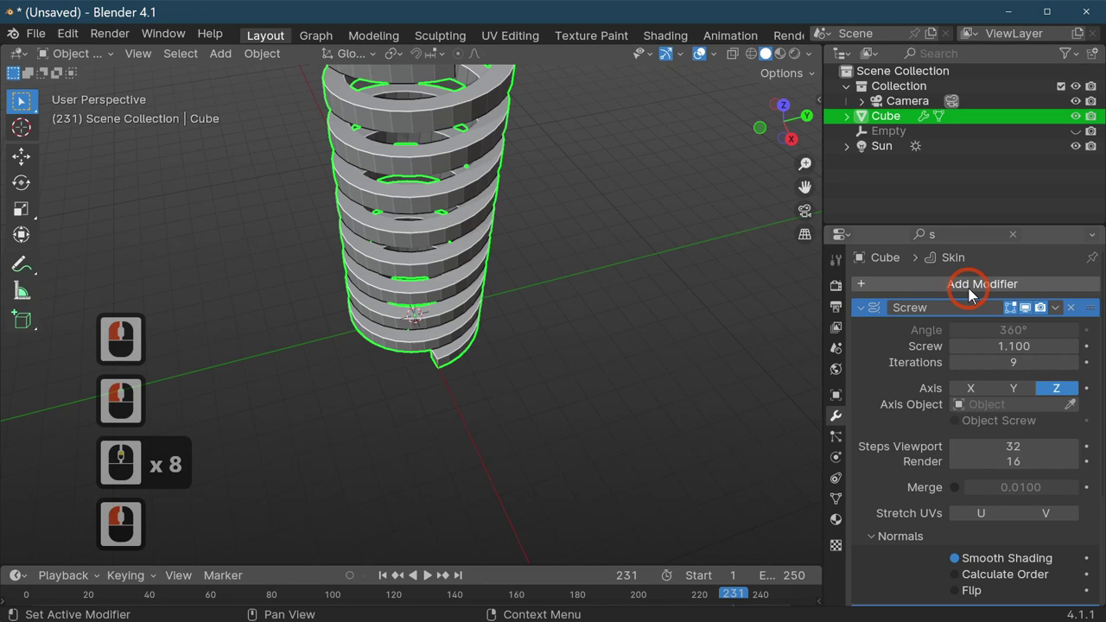
click(966, 289)
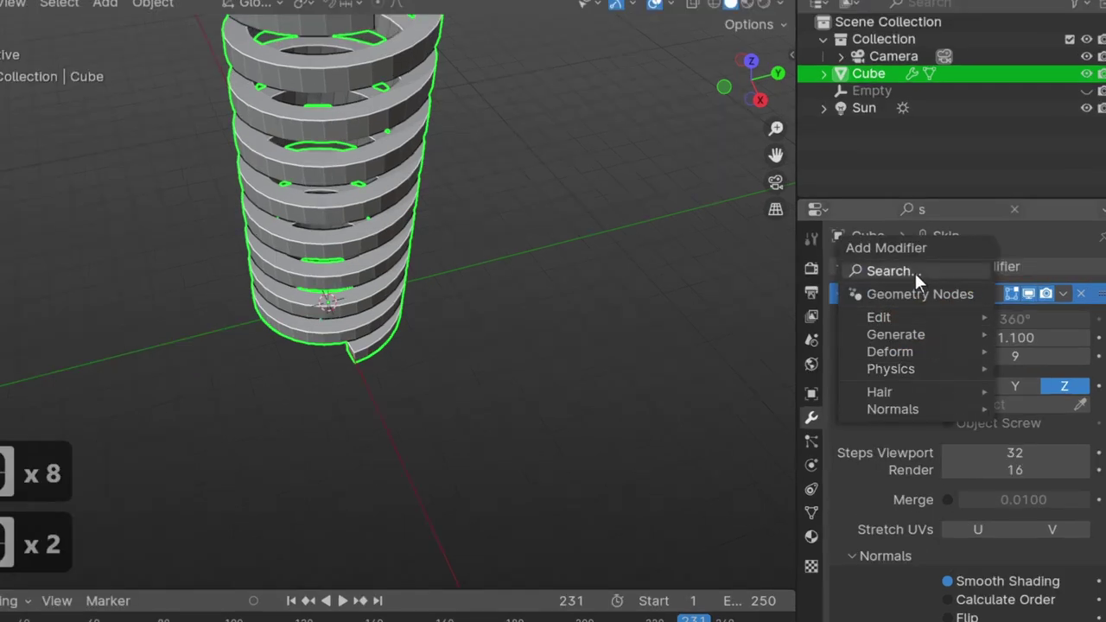
text(s)
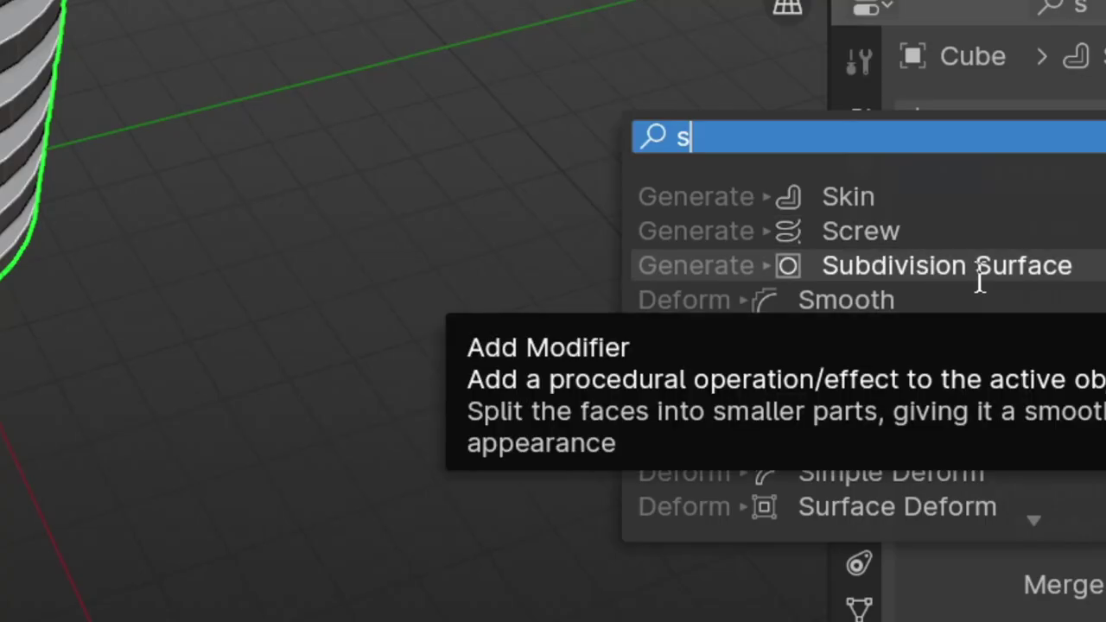
click(980, 267)
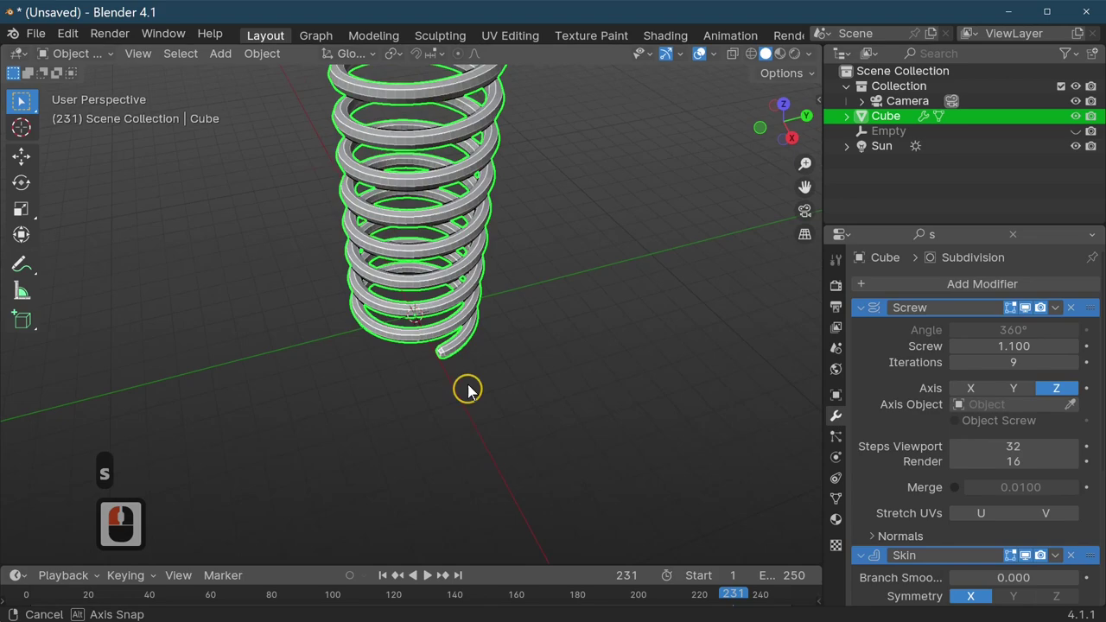
middle_click(511, 357)
scroll(511, 357, up, 4)
middle_drag(511, 356, 817, 408)
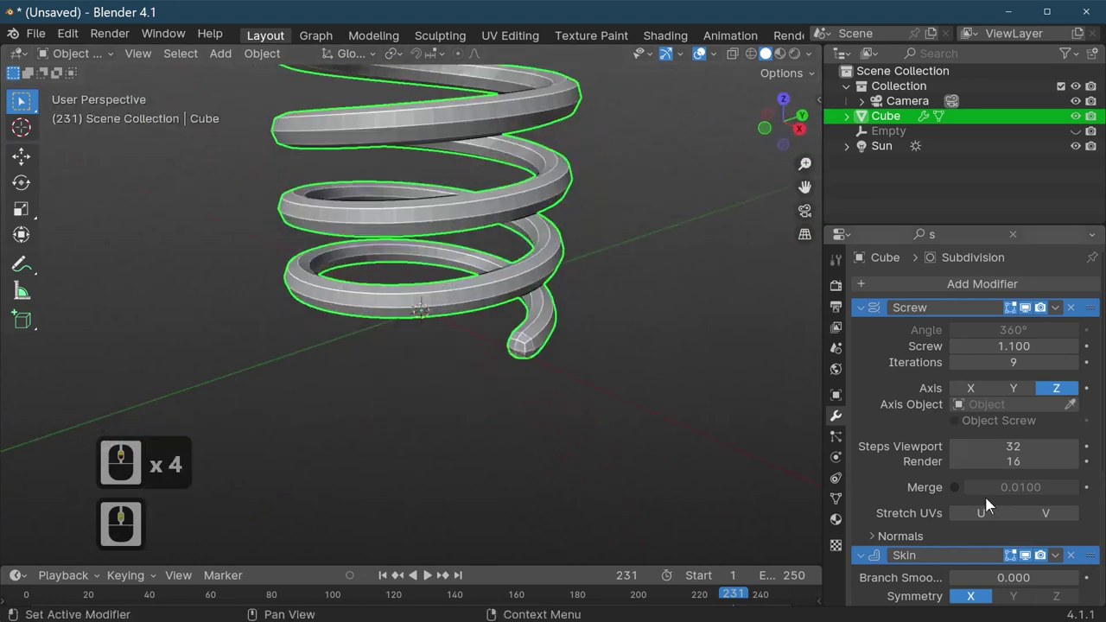
Try viewport subdivision levels from 2 to 4, settling on 3.
scroll(984, 502, down, 8)
scroll(984, 502, down, 10)
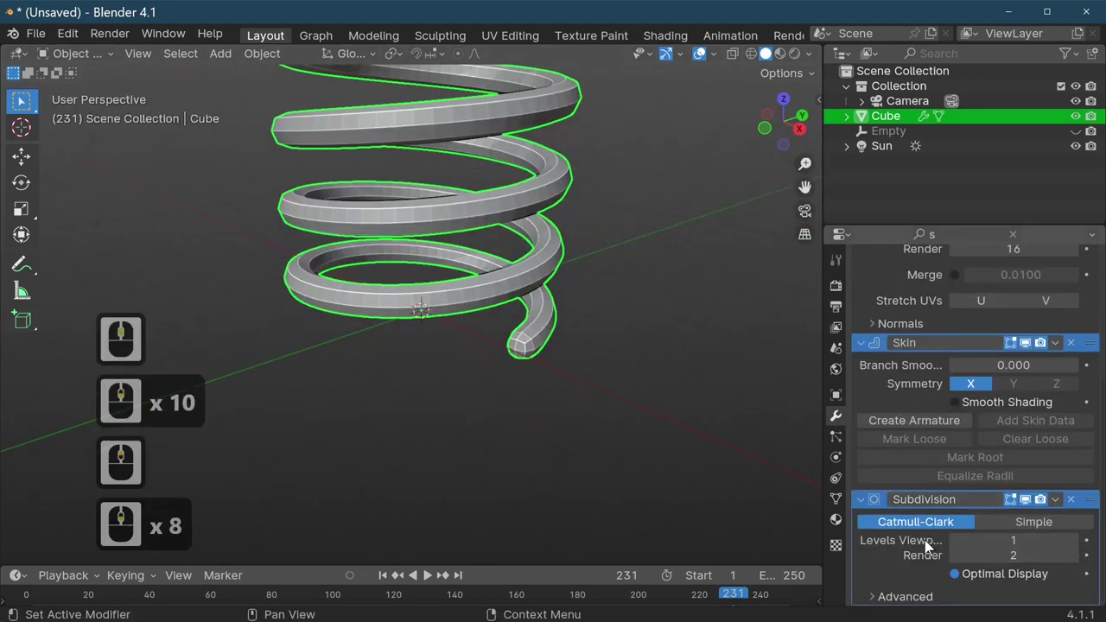
click(1074, 540)
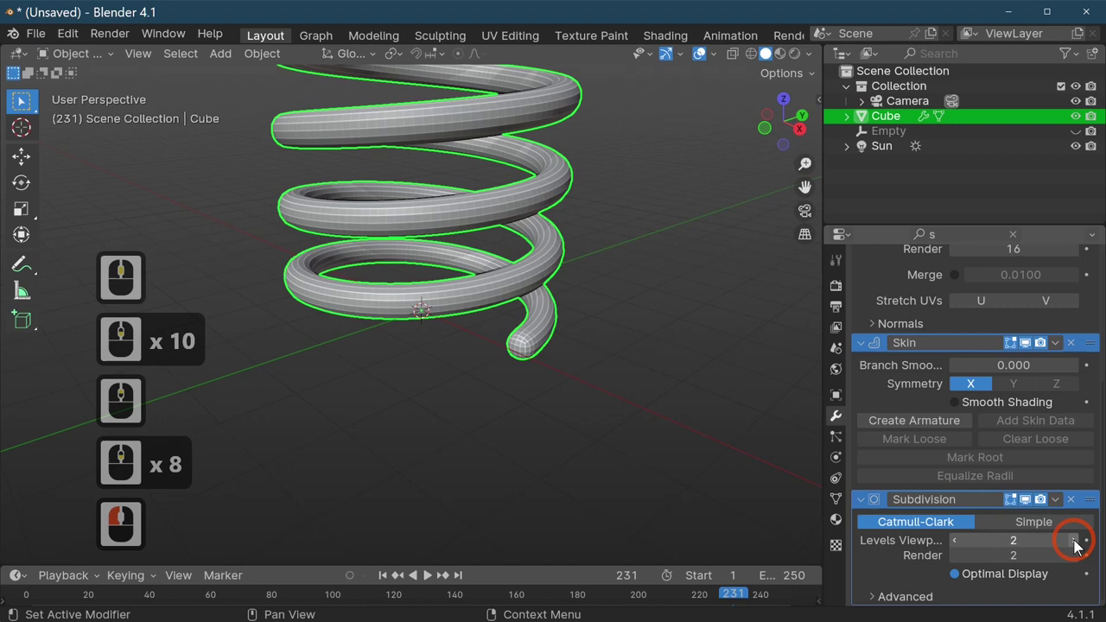
click(1074, 541)
click(1074, 541)
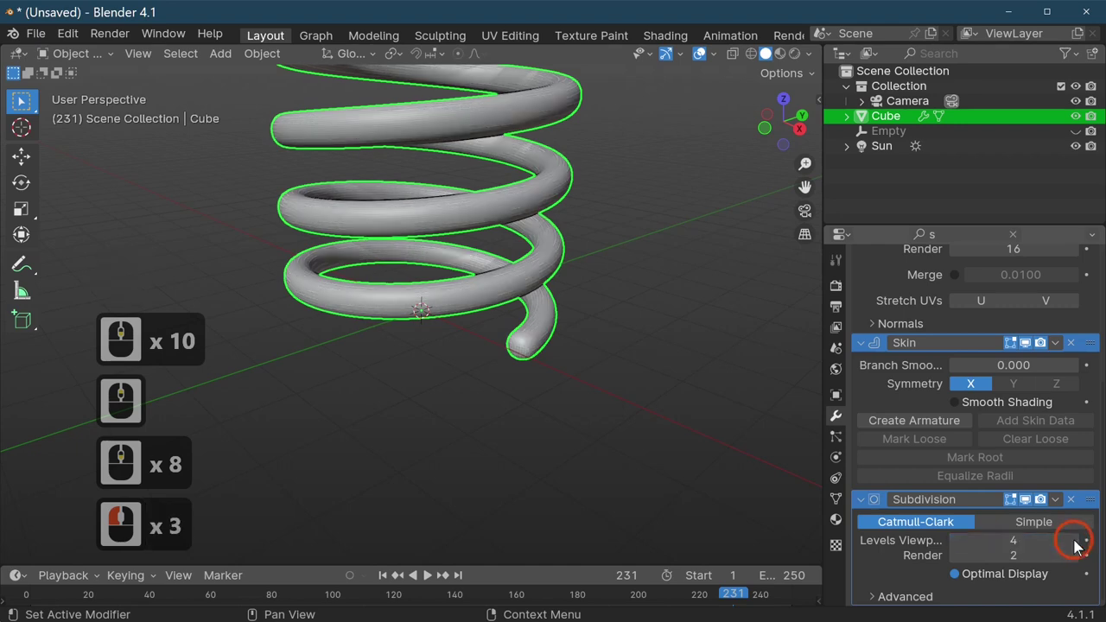
click(954, 542)
click(955, 543)
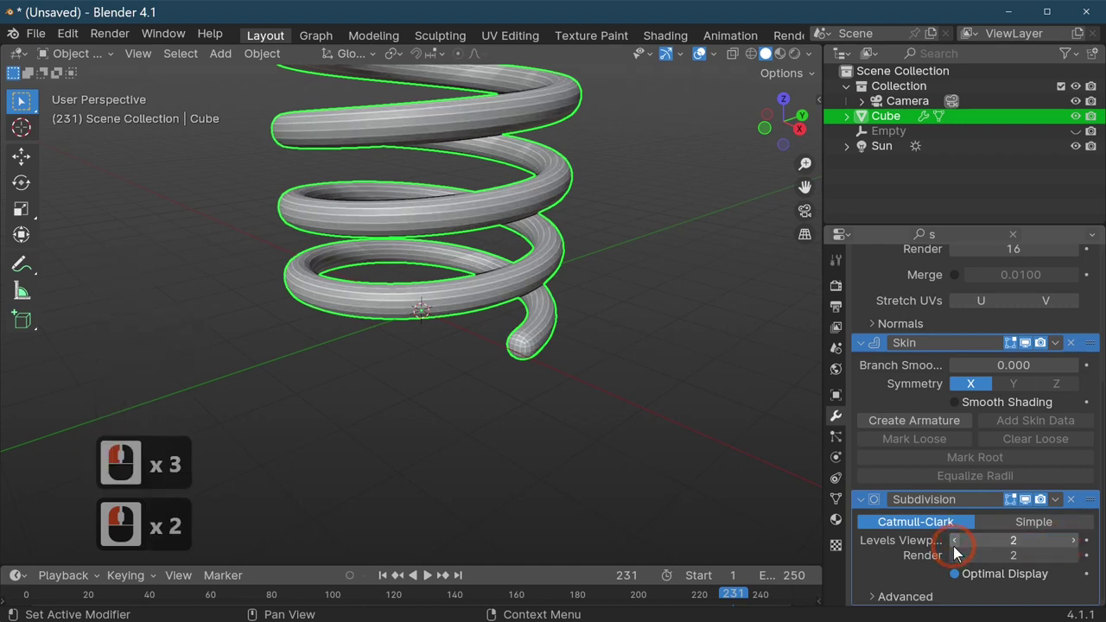
click(1074, 540)
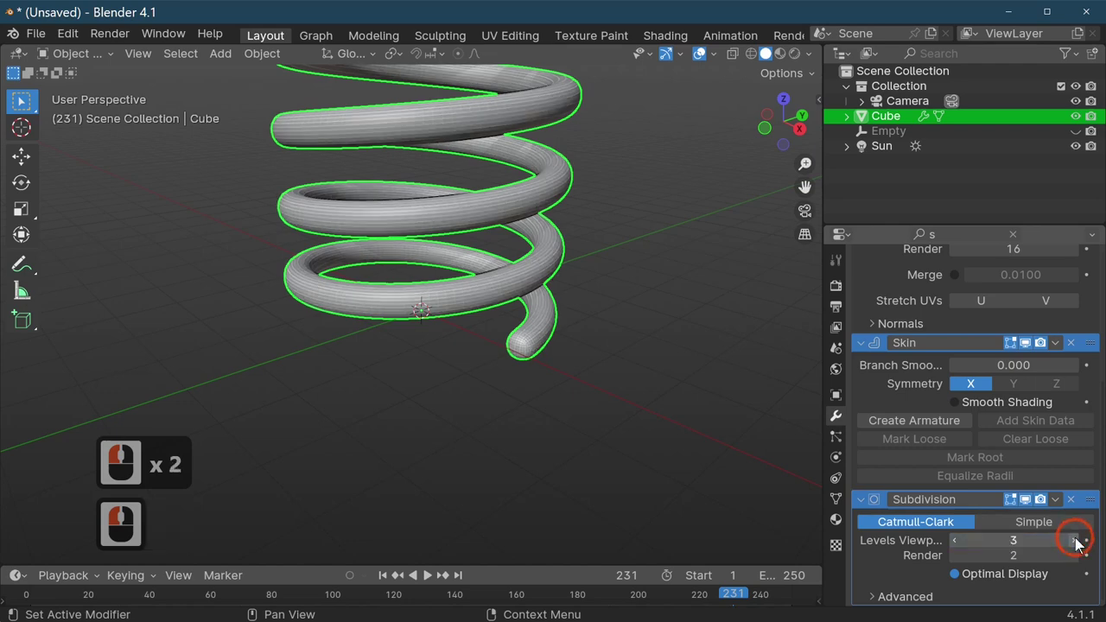
Lower the viewport level to compare facets, then set it back to 3.
middle_drag(493, 388, 447, 375)
scroll(447, 375, up, 4)
click(955, 542)
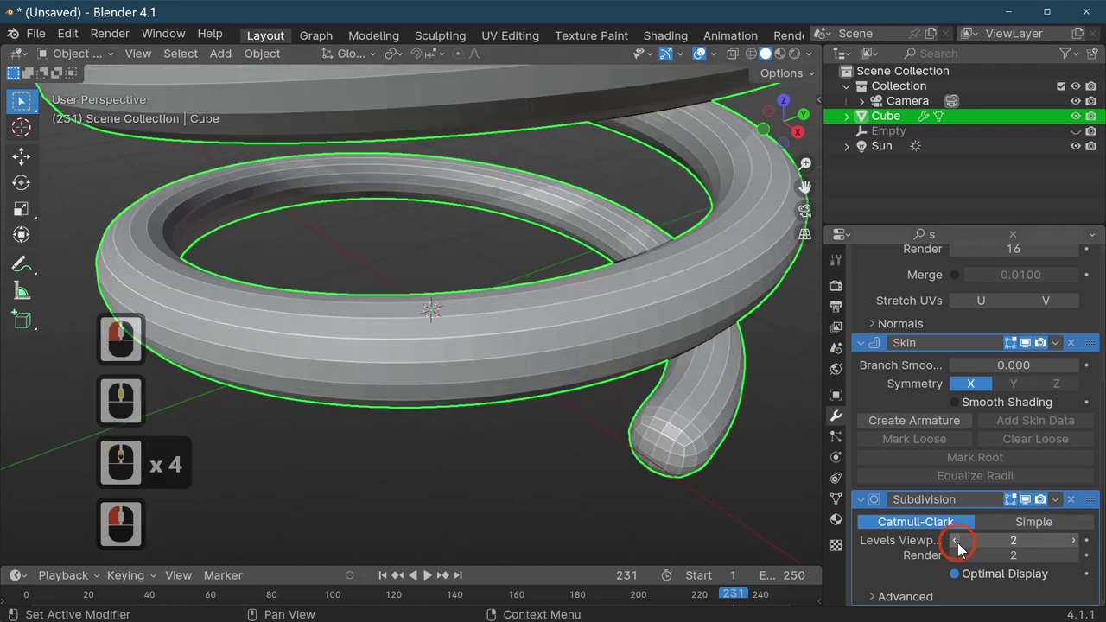
click(955, 541)
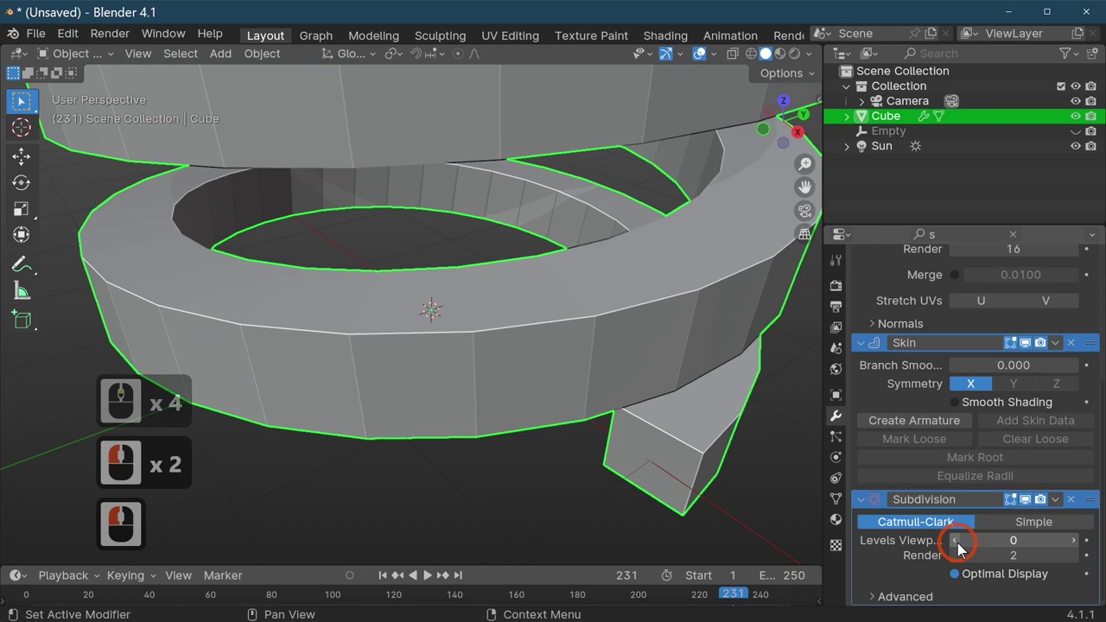
click(1072, 541)
click(1072, 542)
click(1072, 540)
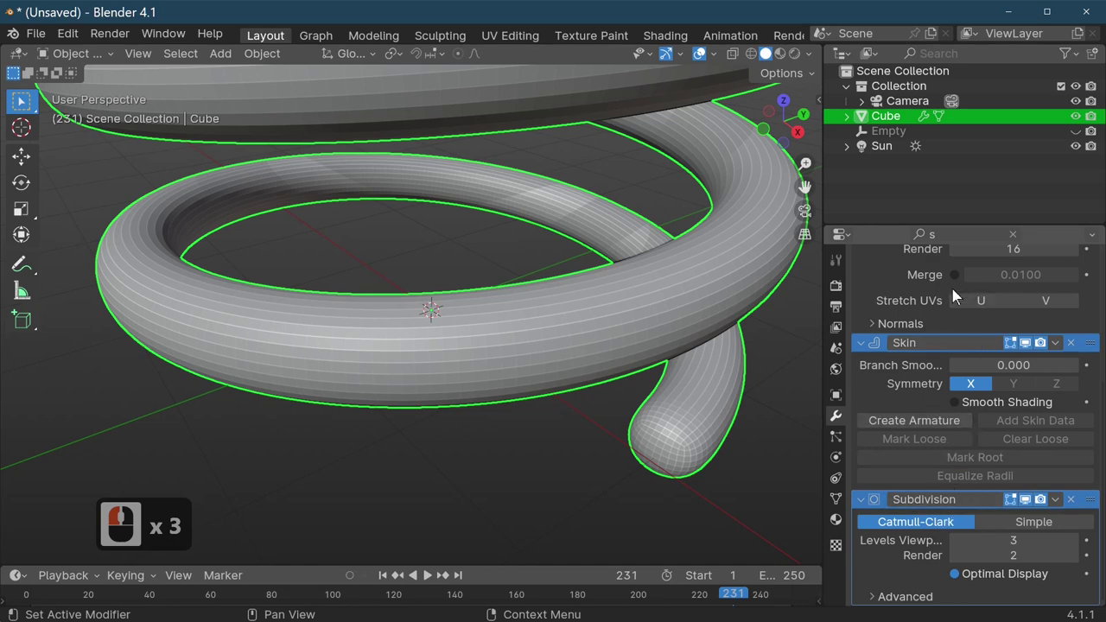
Enable Smooth Shading in the Skin modifier and inspect the smooth spring from several angles.
click(957, 403)
click(467, 397)
scroll(466, 397, down, 4)
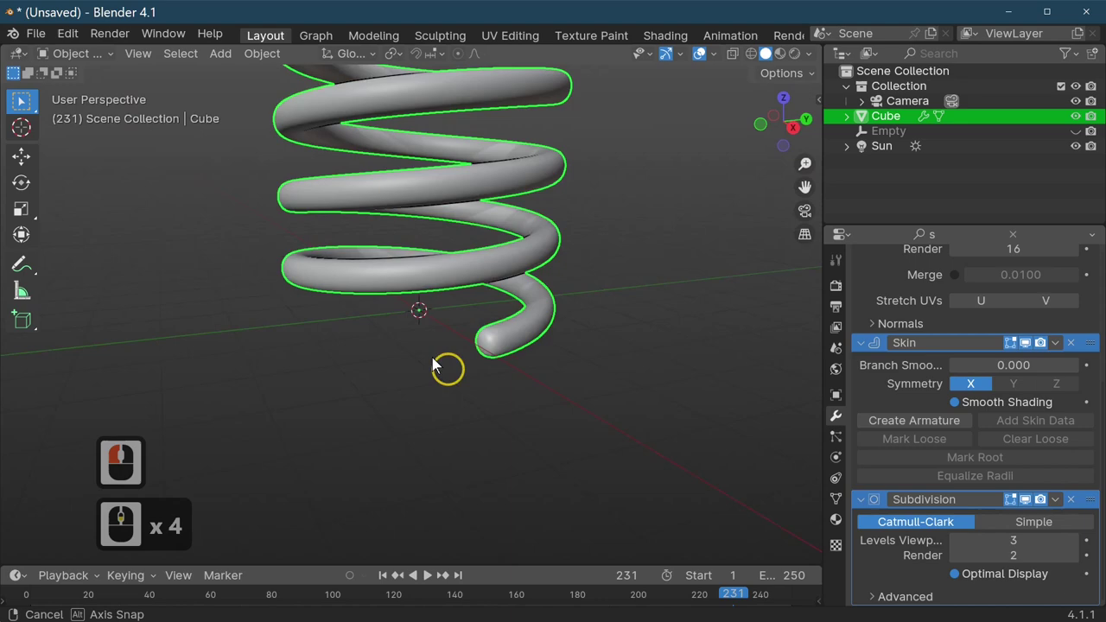
middle_drag(447, 368, 451, 420)
scroll(451, 420, down, 7)
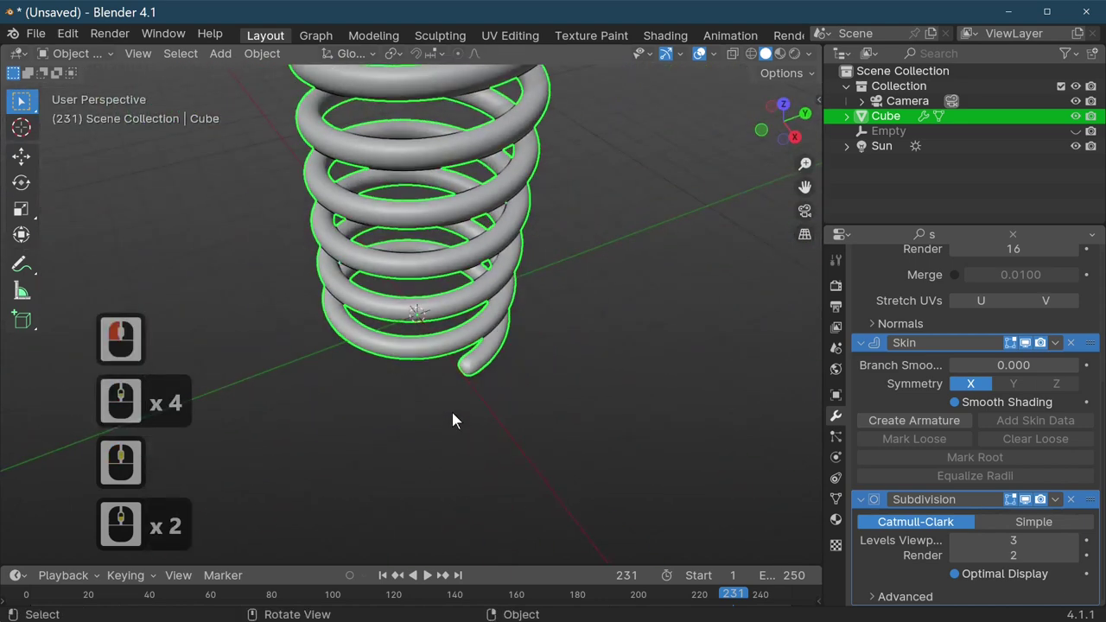
middle_drag(490, 349, 498, 346)
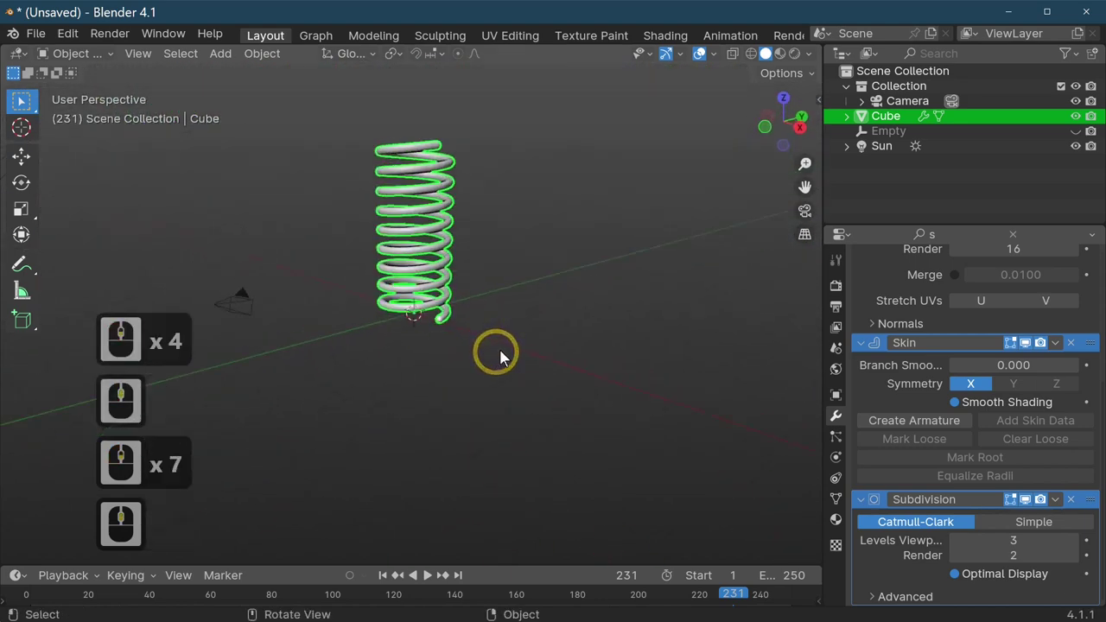
scroll(565, 395, up, 2)
scroll(566, 389, down, 3)
mouse_move(564, 383)
middle_down()
mouse_move(567, 400)
mouse_move(570, 378)
middle_up()
scroll(578, 406, up, 2)
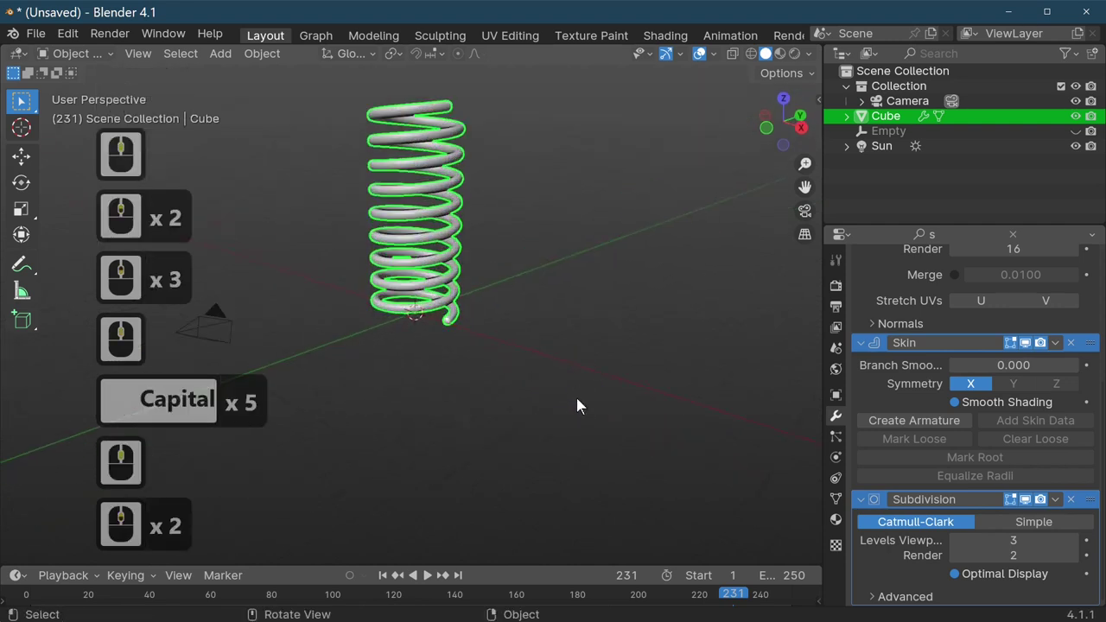
scroll(967, 344, up, 10)
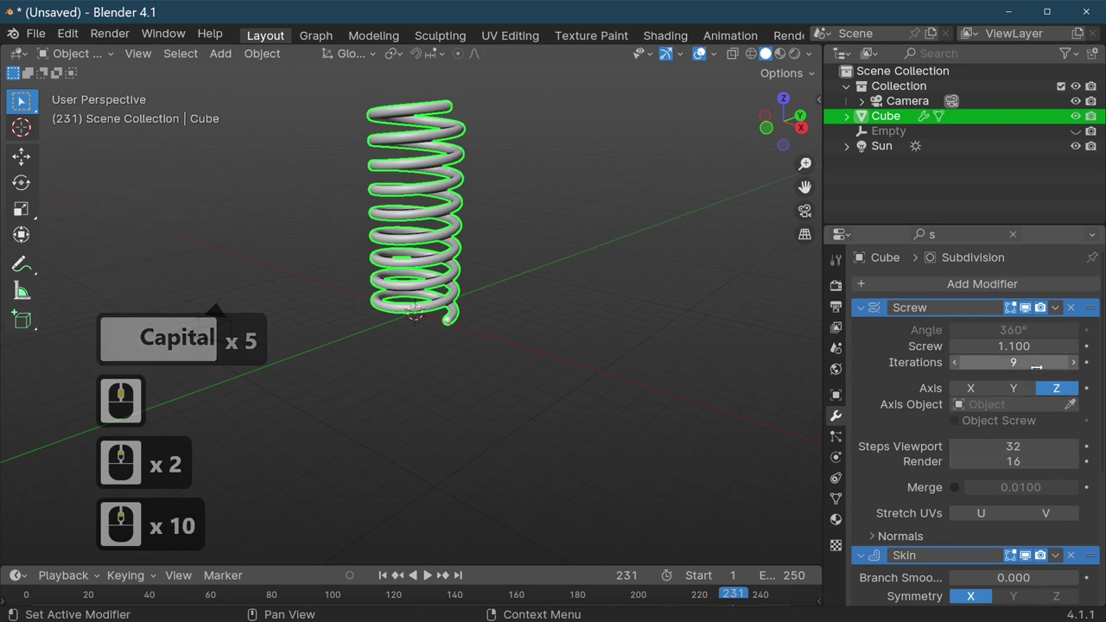
Adjust the Screw iterations, ending at 6 coils.
click(1073, 362)
click(1074, 362)
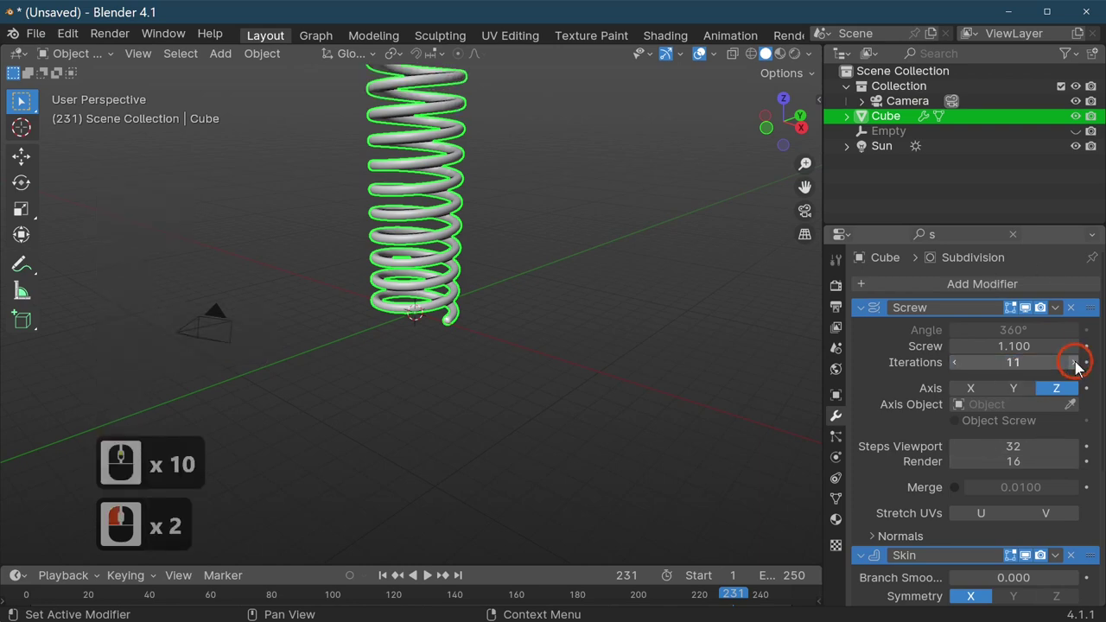
drag(1028, 362, 1077, 371)
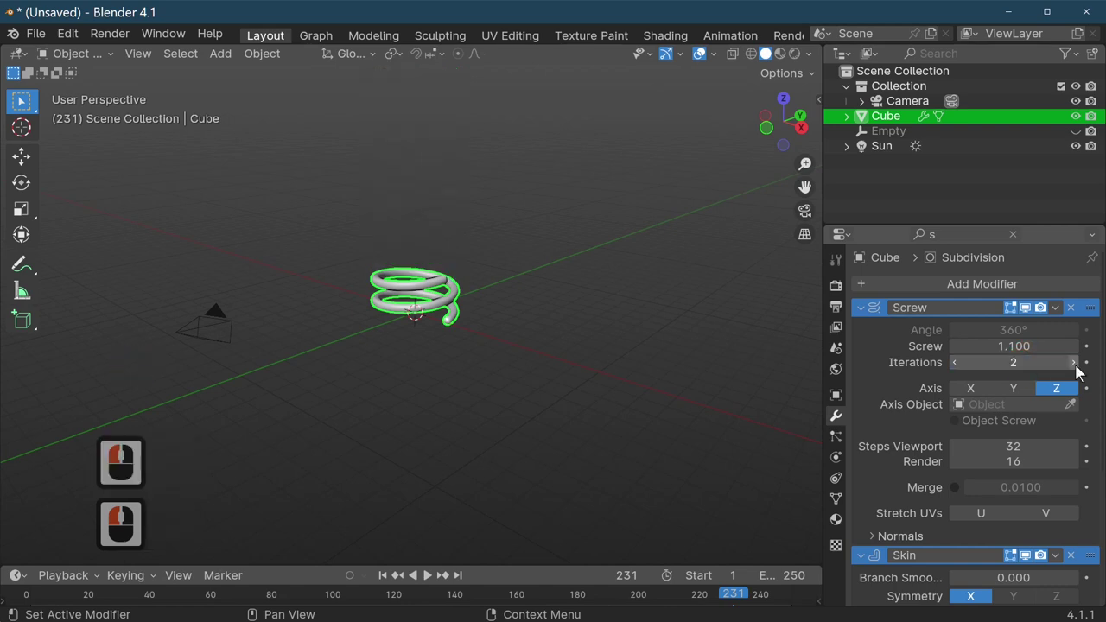
click(1073, 362)
click(1074, 362)
click(1074, 362)
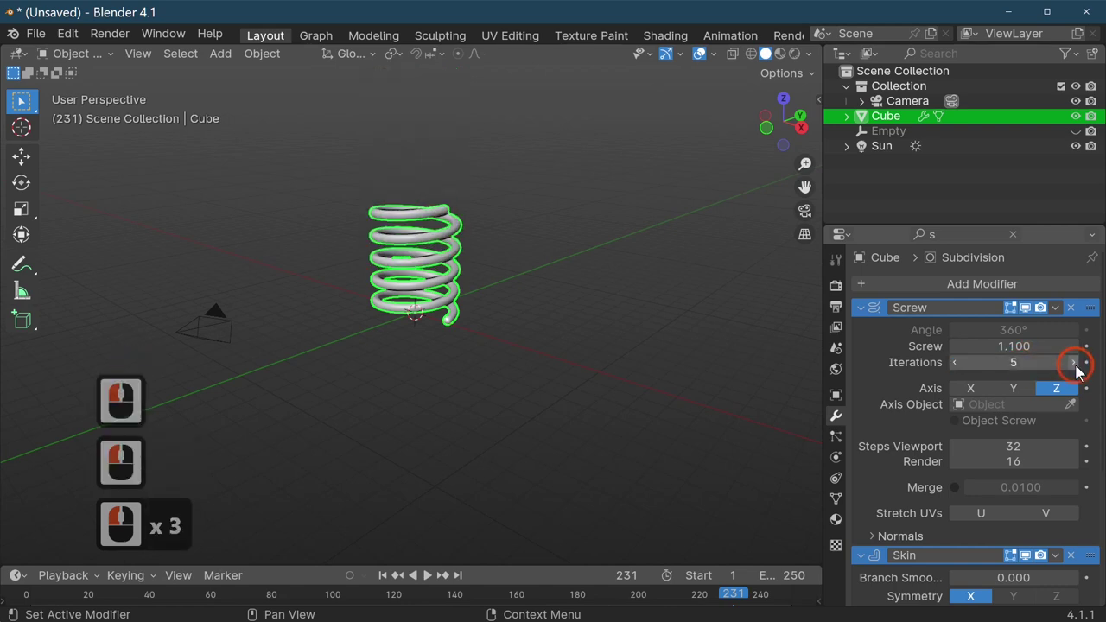
click(1074, 362)
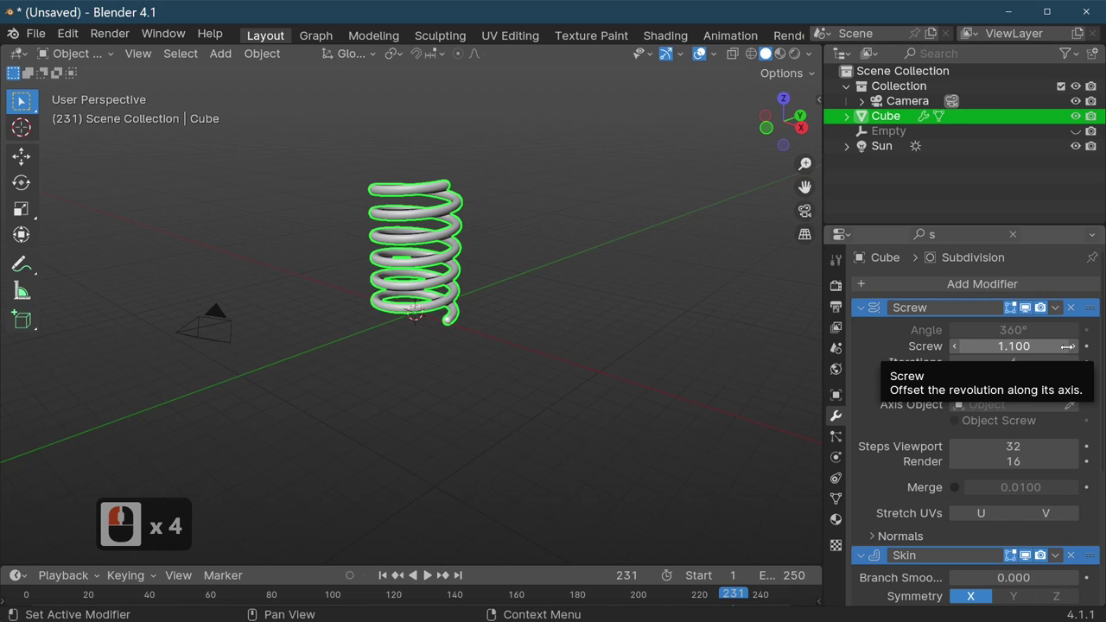
Widen then tighten the Screw offset to pack the coil turns closer together.
click(1074, 346)
click(1073, 345)
click(1074, 345)
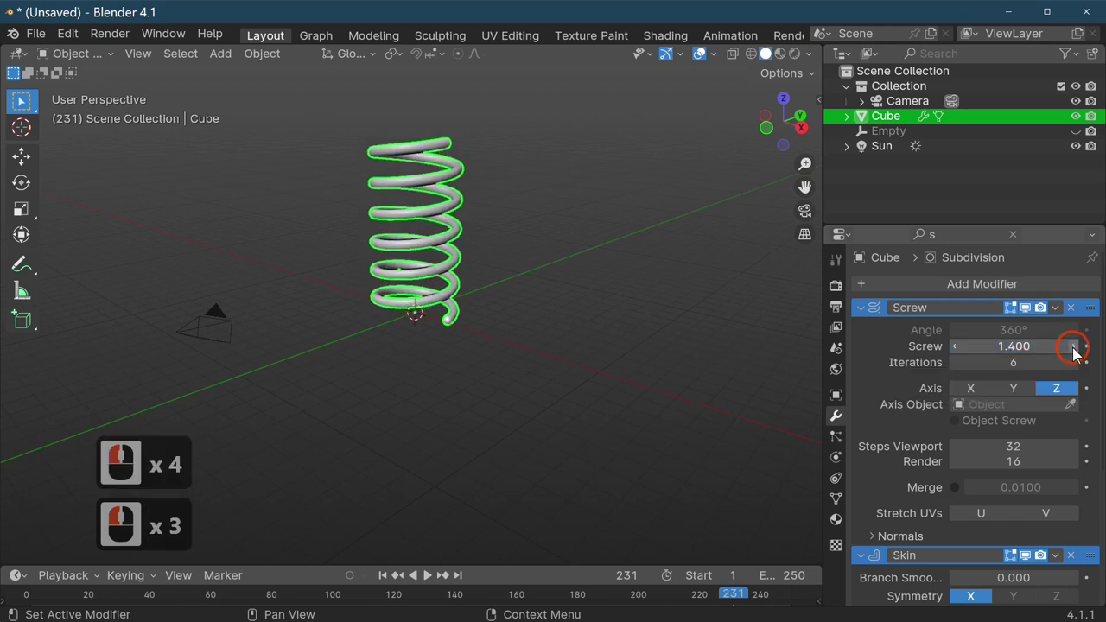
click(1074, 346)
click(1073, 346)
click(1074, 345)
click(1074, 346)
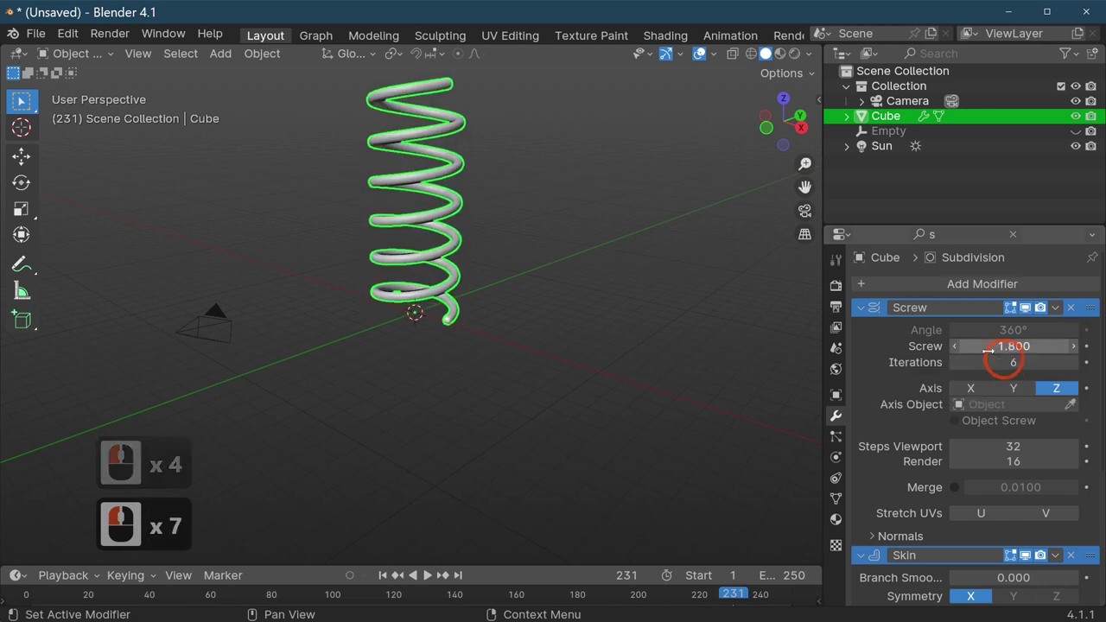
click(955, 347)
click(954, 347)
click(955, 347)
click(955, 346)
click(954, 346)
click(954, 346)
click(955, 346)
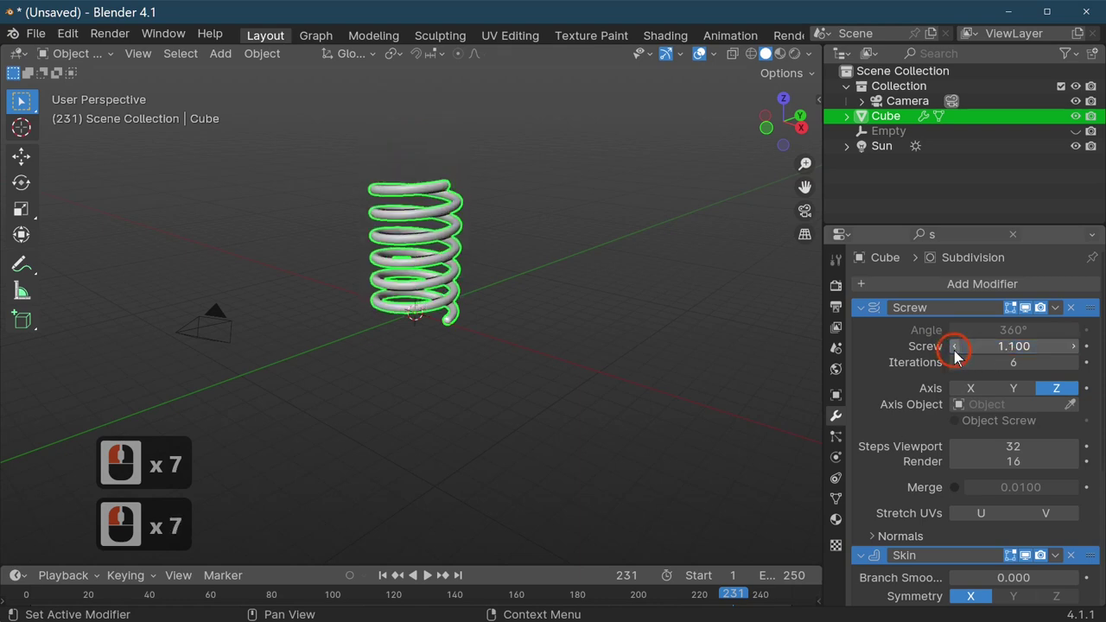
click(955, 346)
click(954, 346)
click(954, 346)
click(954, 347)
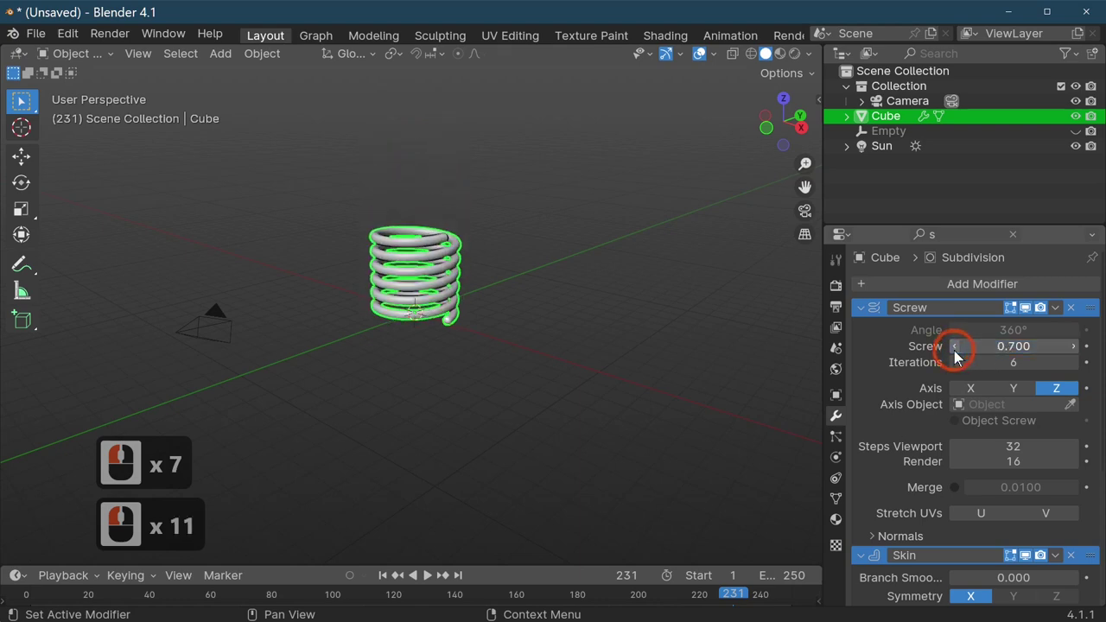
Raise the iterations to 12 and set the Screw offset to 0.800.
click(1074, 362)
click(1074, 362)
click(1073, 362)
click(1074, 362)
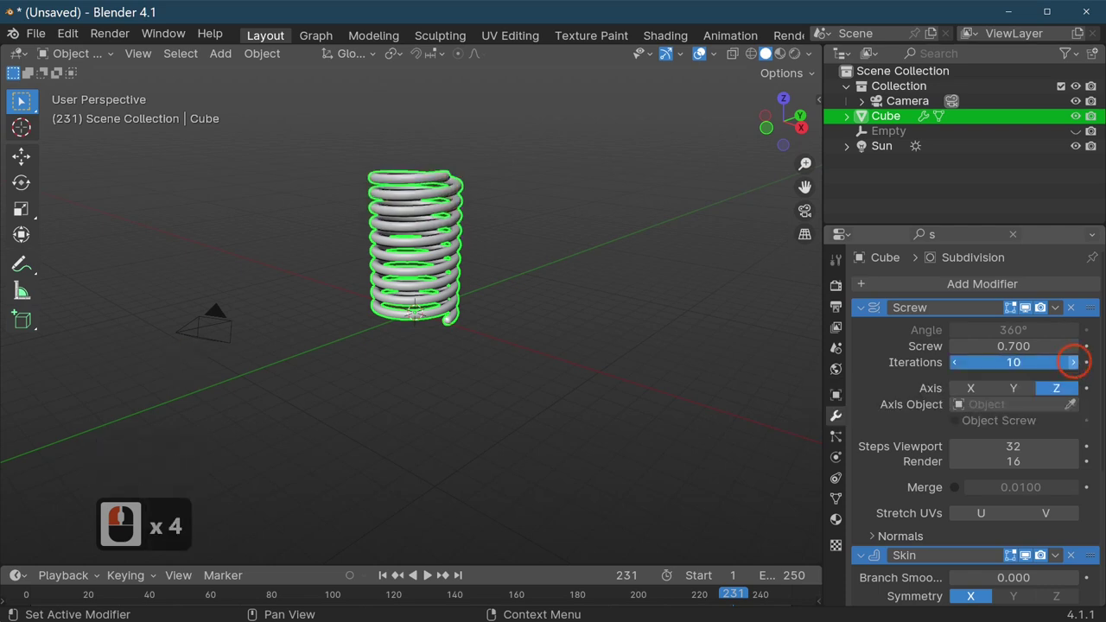
click(1073, 362)
click(1074, 362)
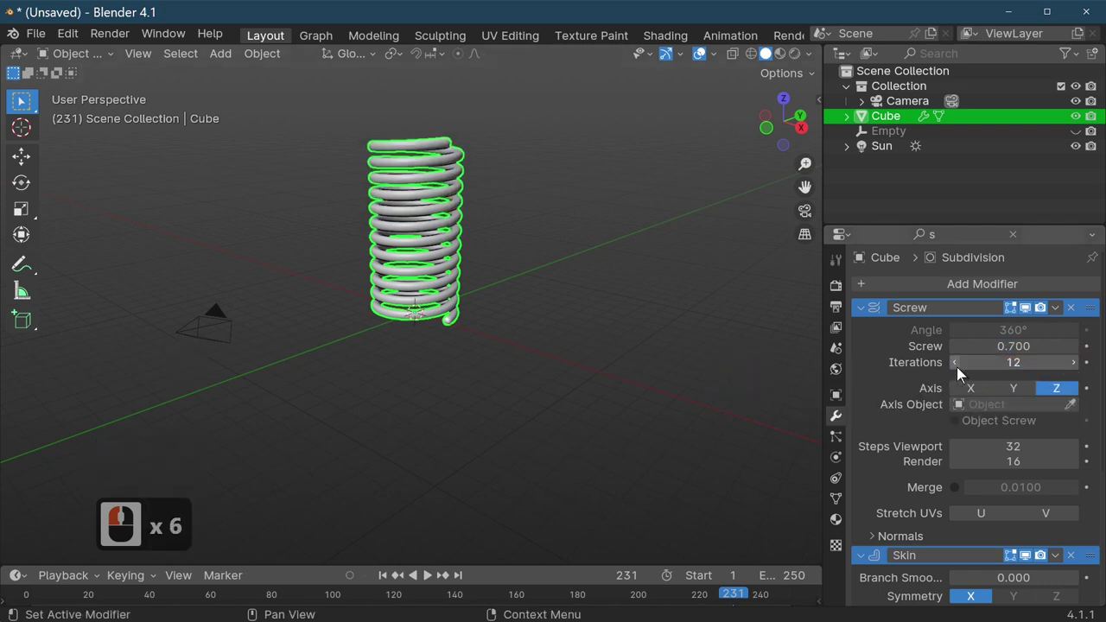
click(1074, 345)
middle_drag(582, 368, 453, 389)
scroll(456, 376, up, 3)
scroll(458, 374, down, 3)
scroll(918, 393, down, 6)
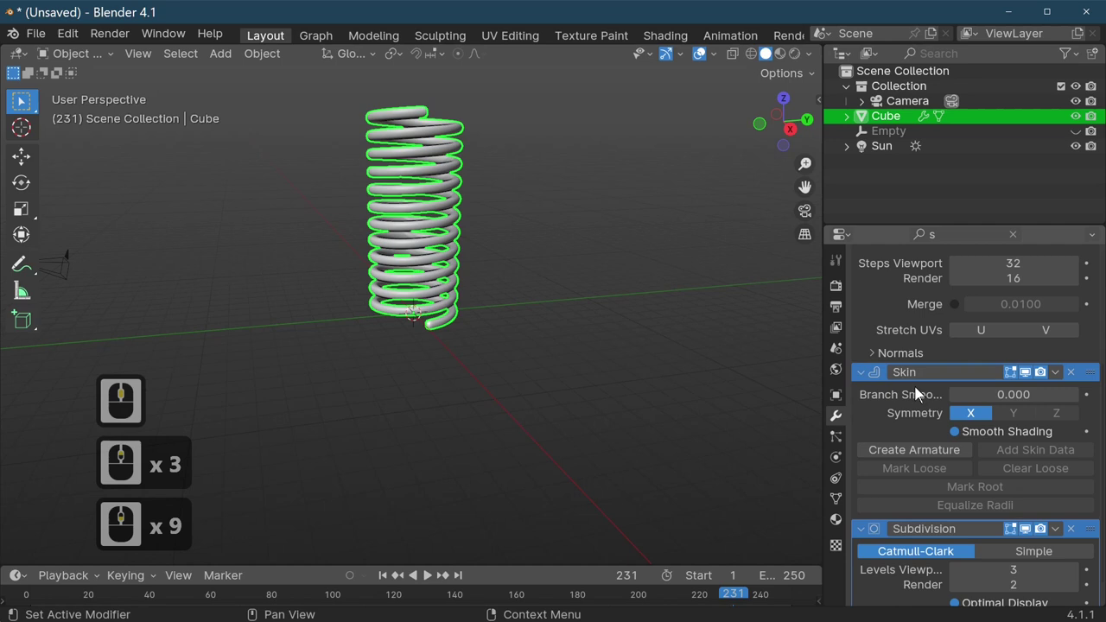
scroll(914, 456, down, 3)
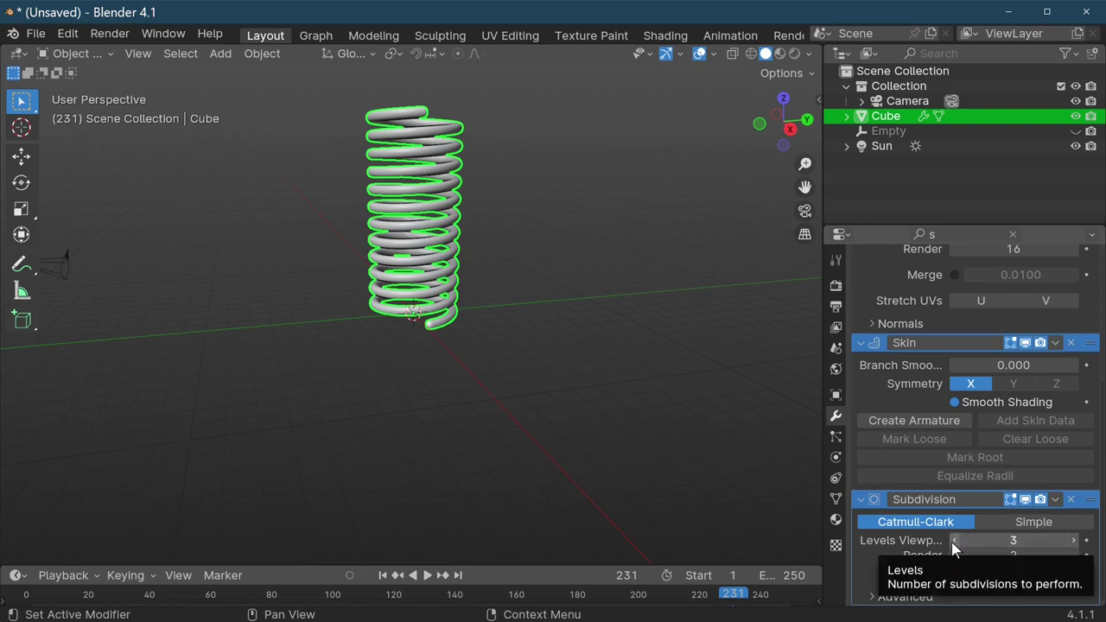
click(860, 459)
scroll(498, 403, up, 4)
scroll(1049, 360, up, 9)
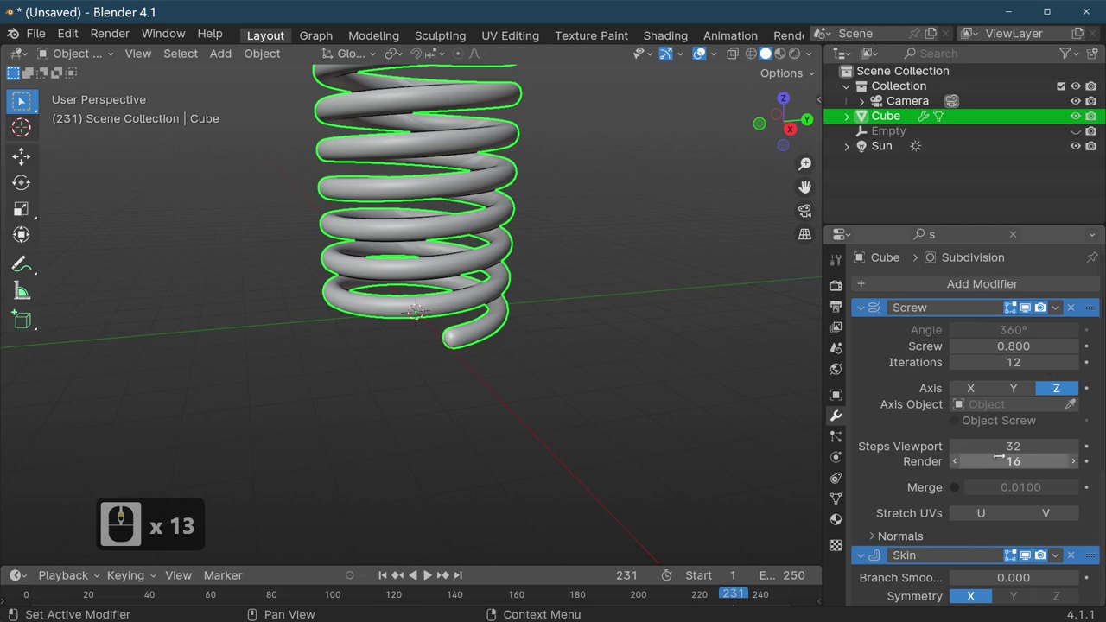
Lower the Screw Steps Viewport from 32 toward 12.
click(955, 446)
click(954, 445)
click(955, 446)
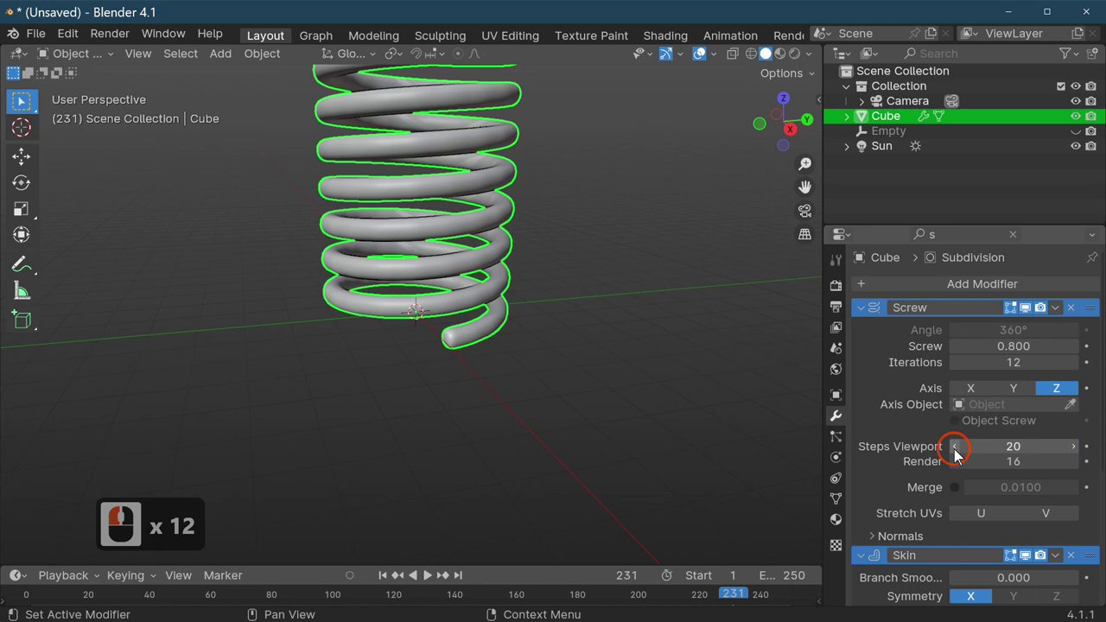
click(954, 446)
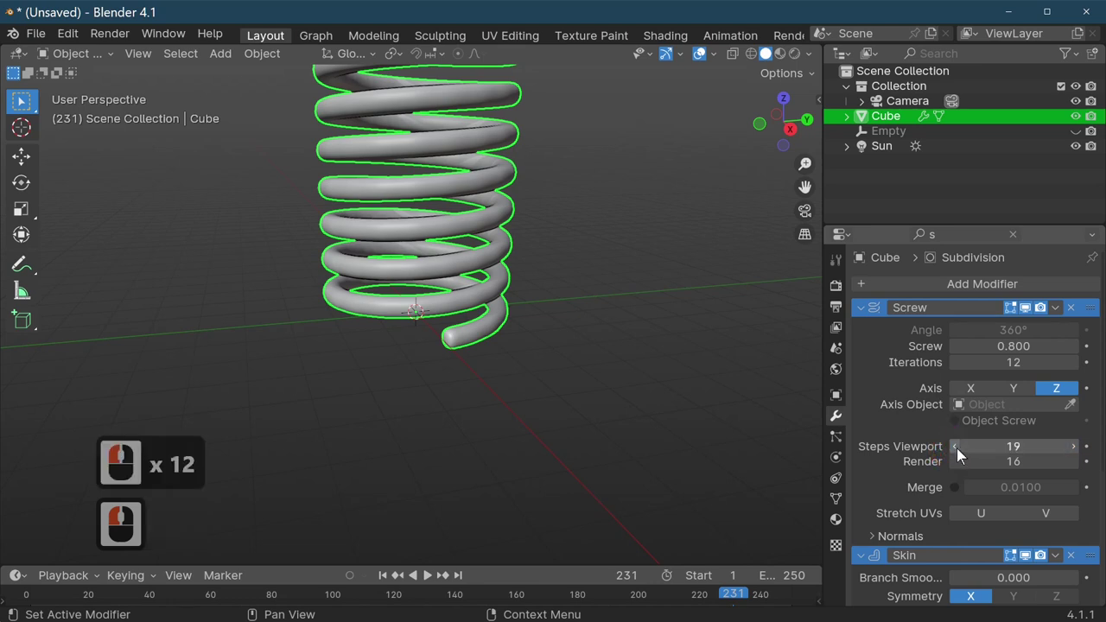
click(954, 446)
click(954, 446)
click(955, 446)
click(954, 446)
click(955, 446)
click(954, 446)
click(954, 446)
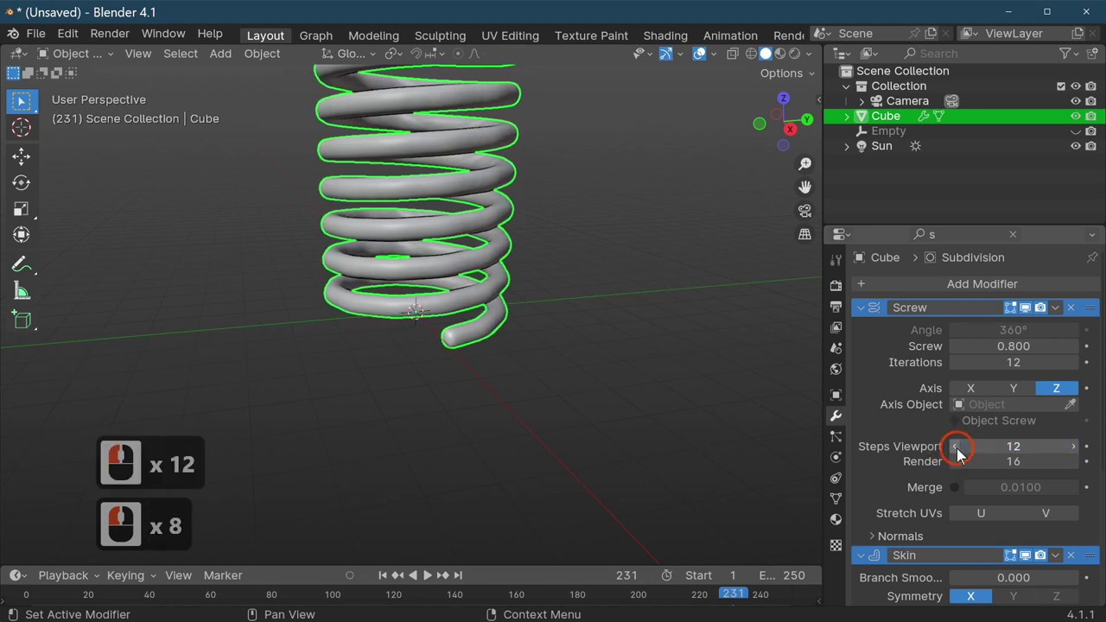
Drop the viewport steps to 3 and inspect the angular, faceted coil.
click(954, 446)
click(955, 446)
click(954, 446)
click(954, 446)
click(955, 445)
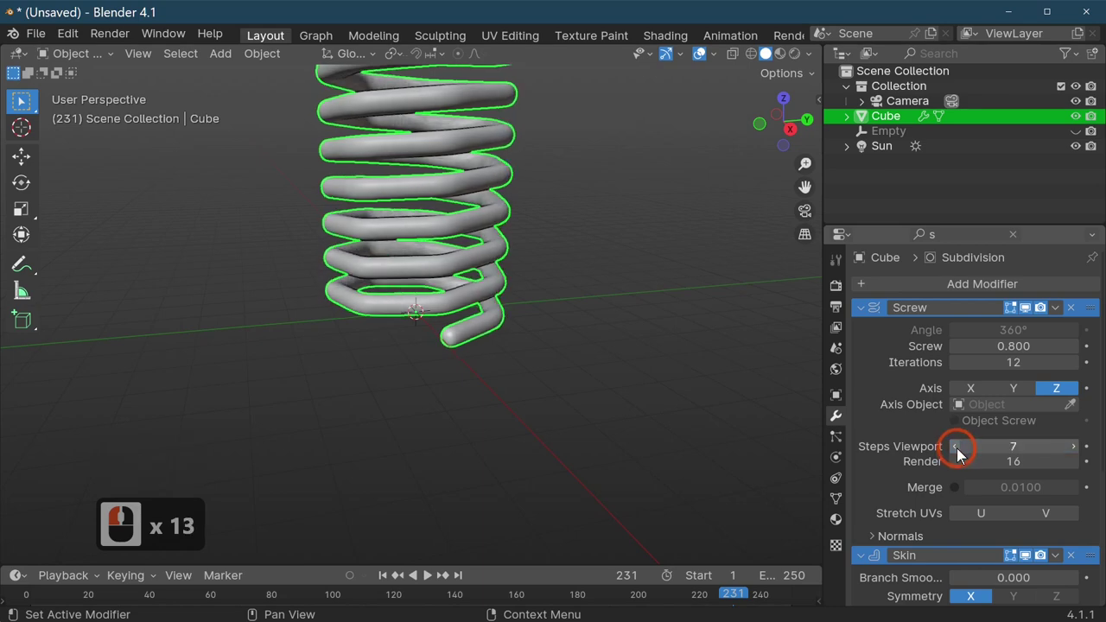
click(954, 446)
click(955, 446)
click(954, 446)
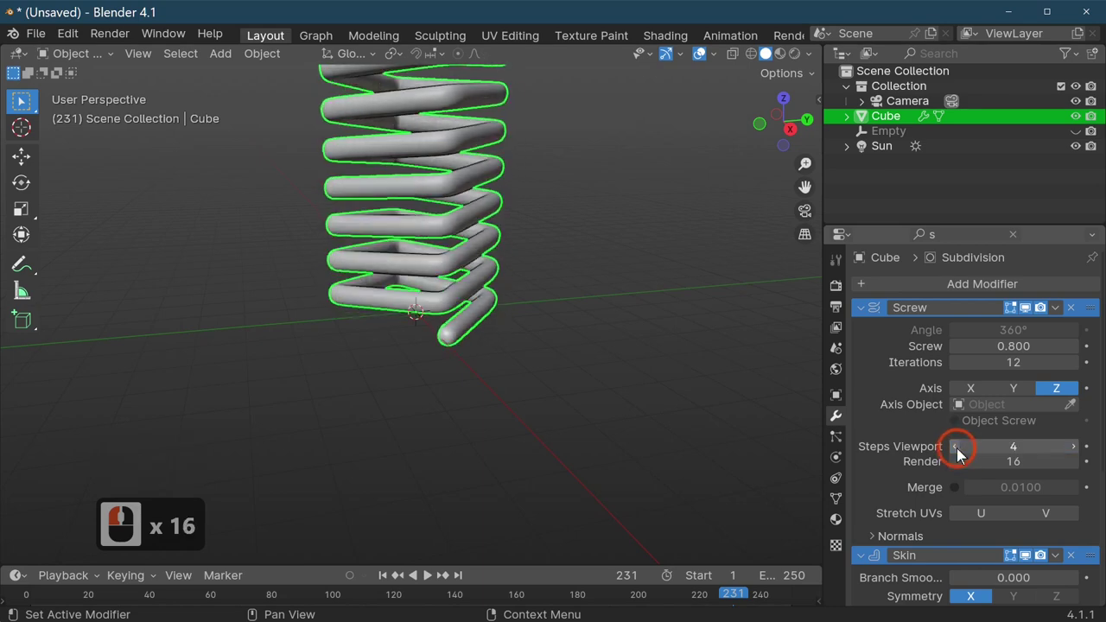
middle_drag(444, 420, 414, 405)
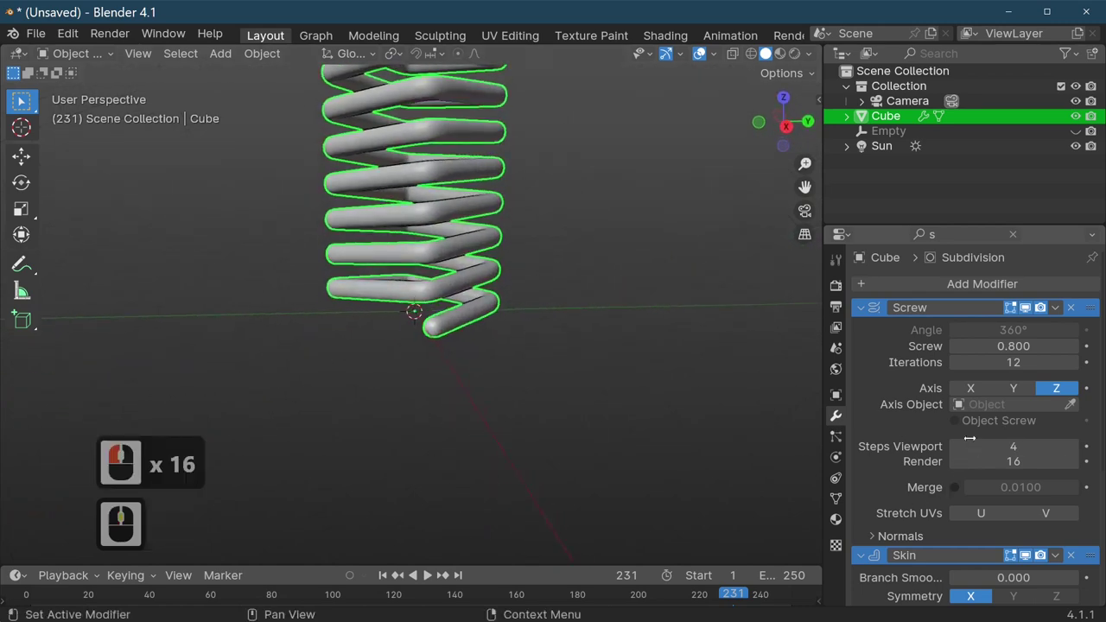
click(951, 448)
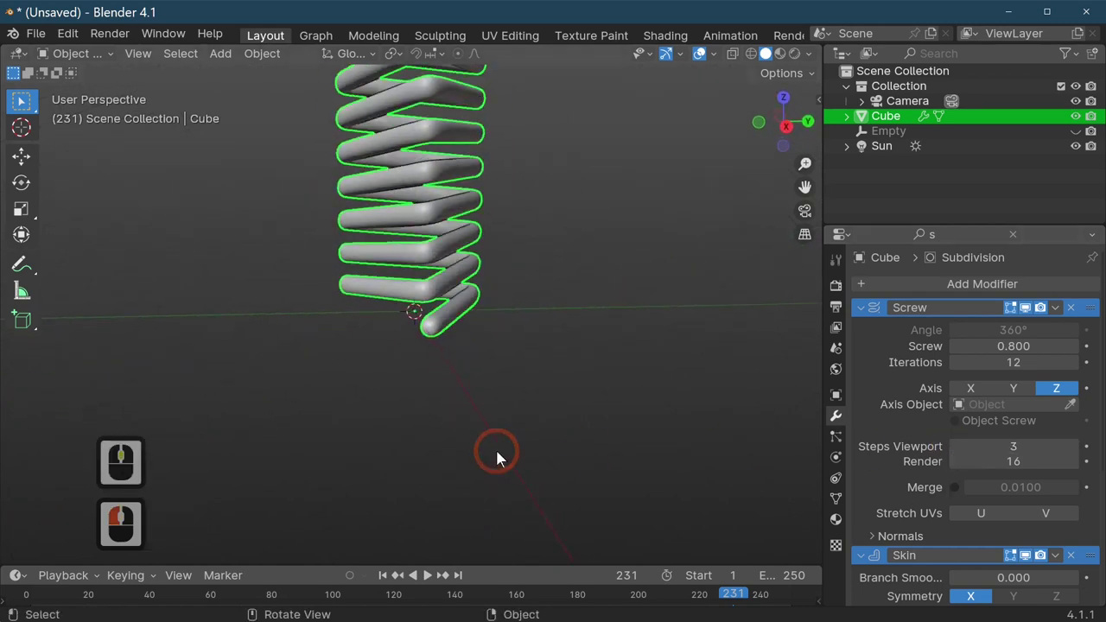
middle_drag(495, 447, 509, 378)
scroll(454, 464, down, 4)
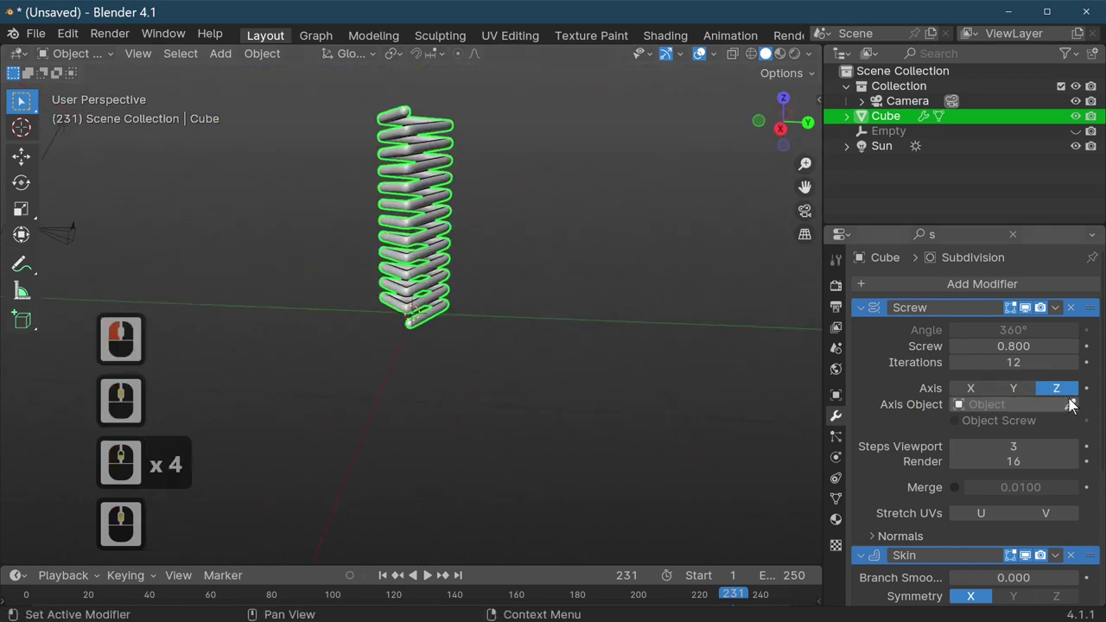
Set the Screw Steps Viewport to 16.
double_click(1021, 445)
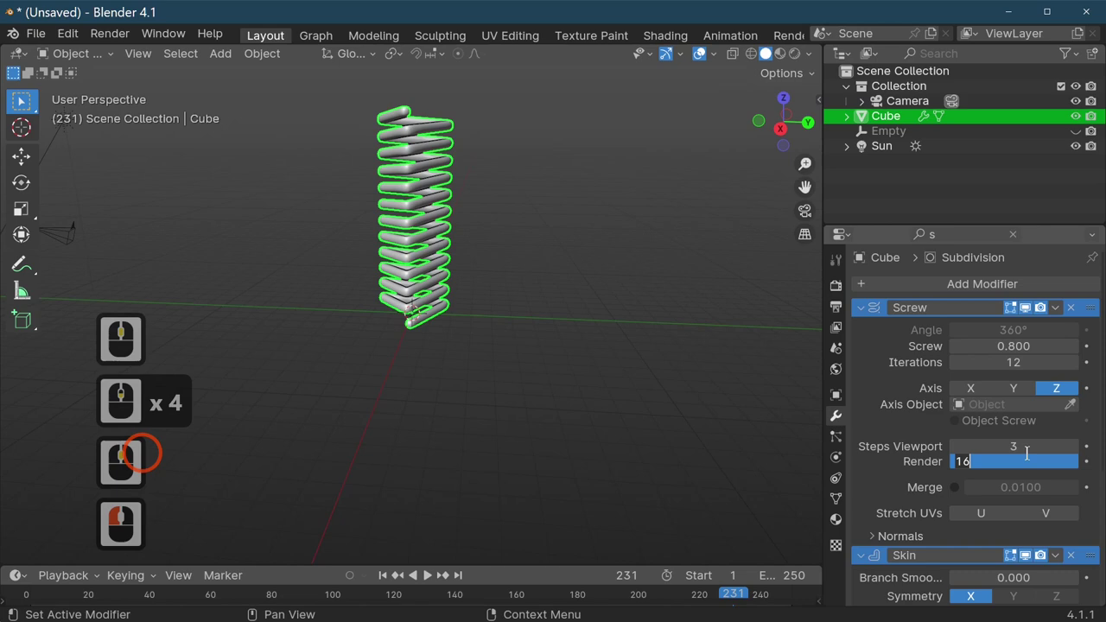
click(1021, 446)
text(16)
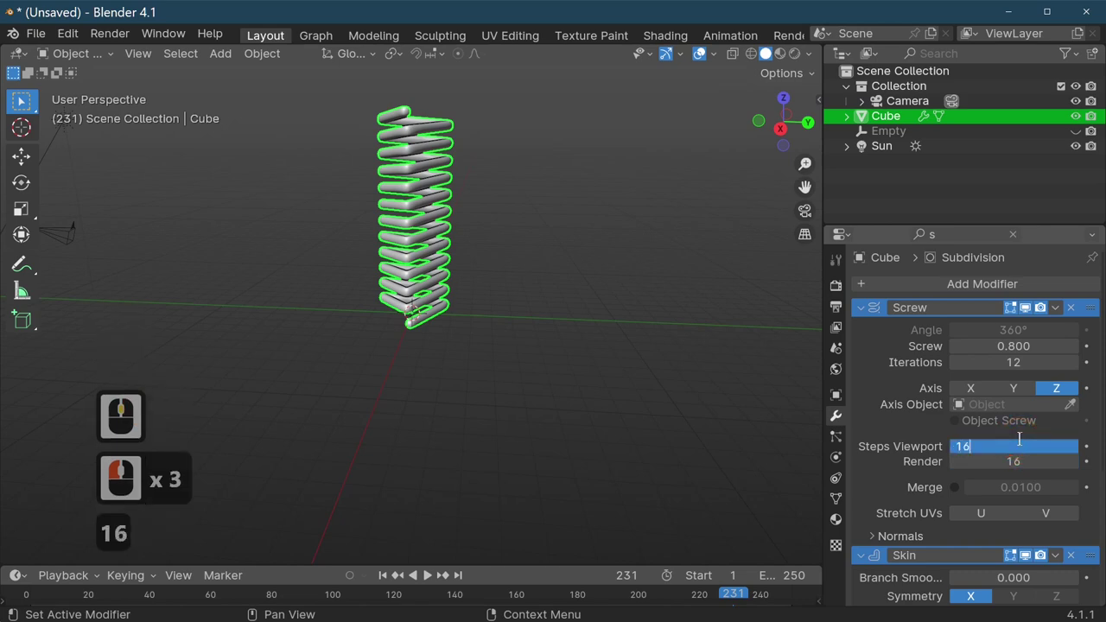
key(Return)
Assign the existing 'black shiye' material to the spring in Material Properties.
middle_drag(707, 422, 602, 471)
scroll(520, 442, up, 2)
scroll(520, 441, up, 2)
scroll(606, 513, down, 3)
click(836, 519)
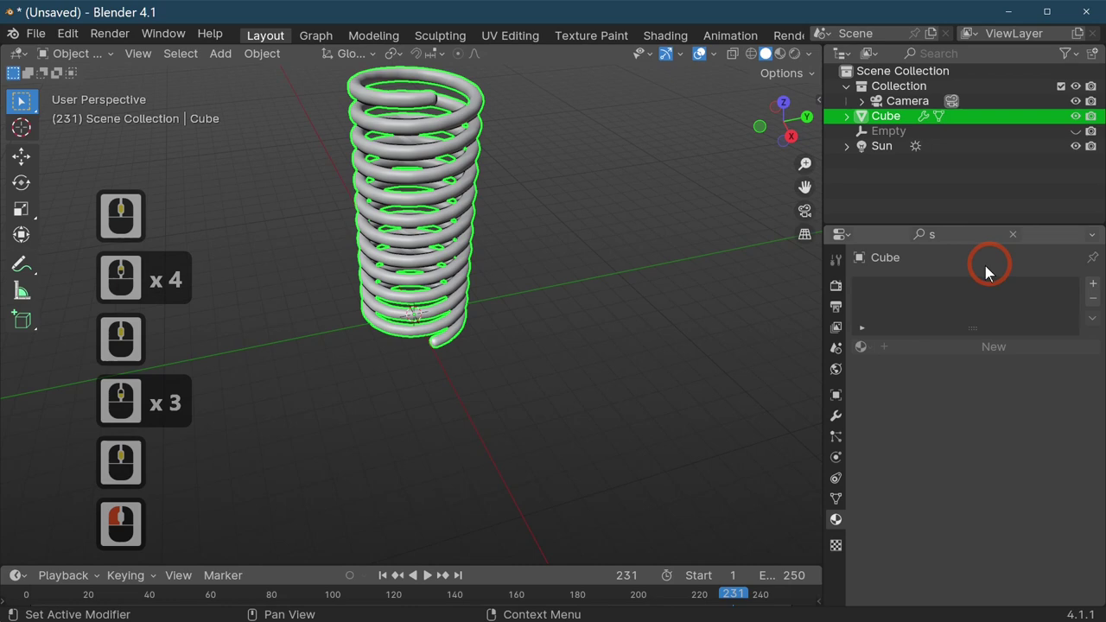
click(860, 346)
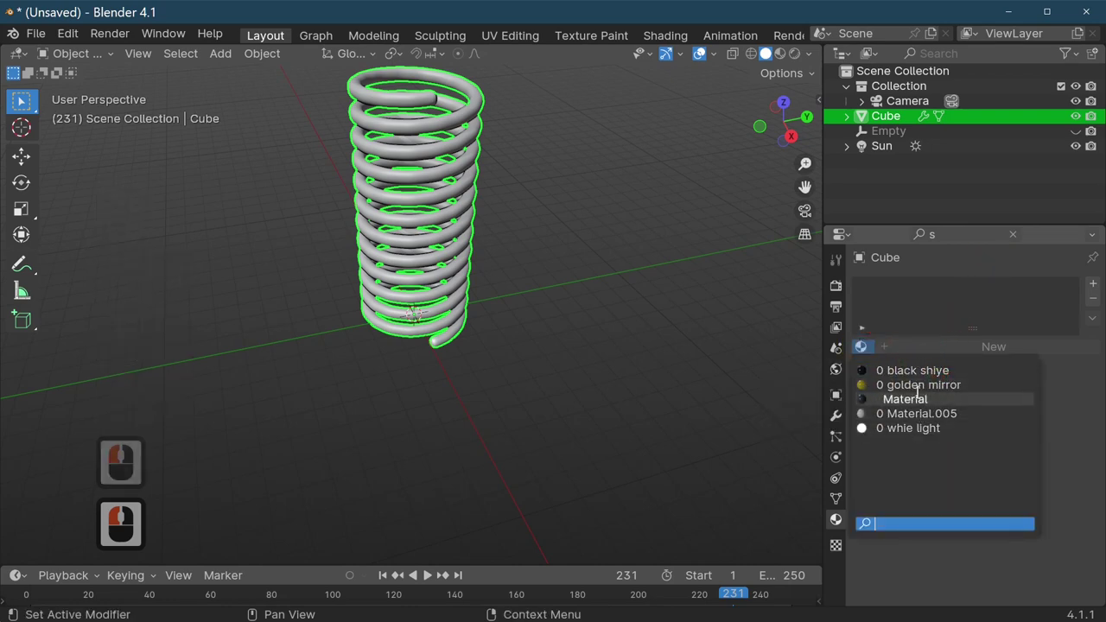
click(916, 370)
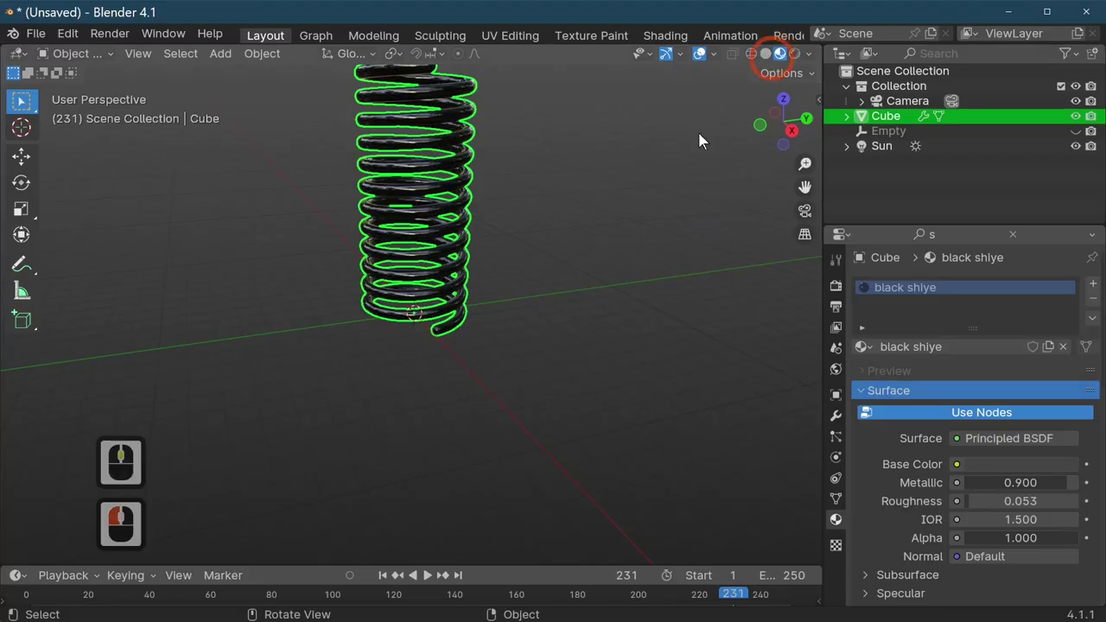
middle_drag(699, 141, 324, 362)
scroll(484, 353, up, 3)
middle_drag(484, 354, 562, 420)
scroll(562, 420, up, 3)
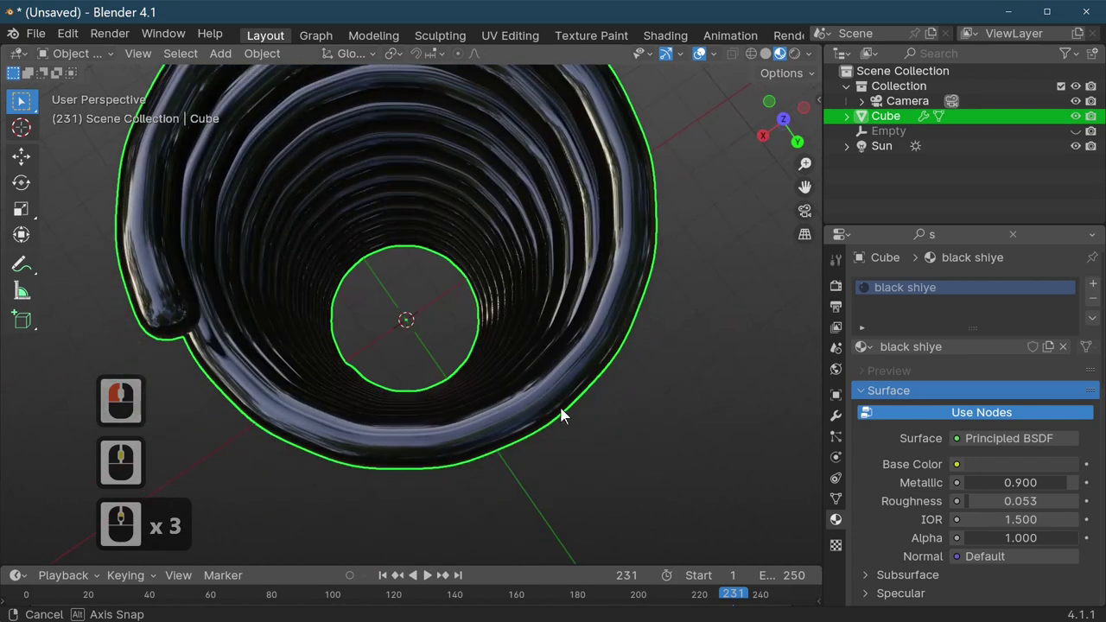
scroll(645, 381, down, 3)
middle_drag(644, 380, 674, 362)
scroll(636, 380, up, 5)
scroll(665, 355, down, 3)
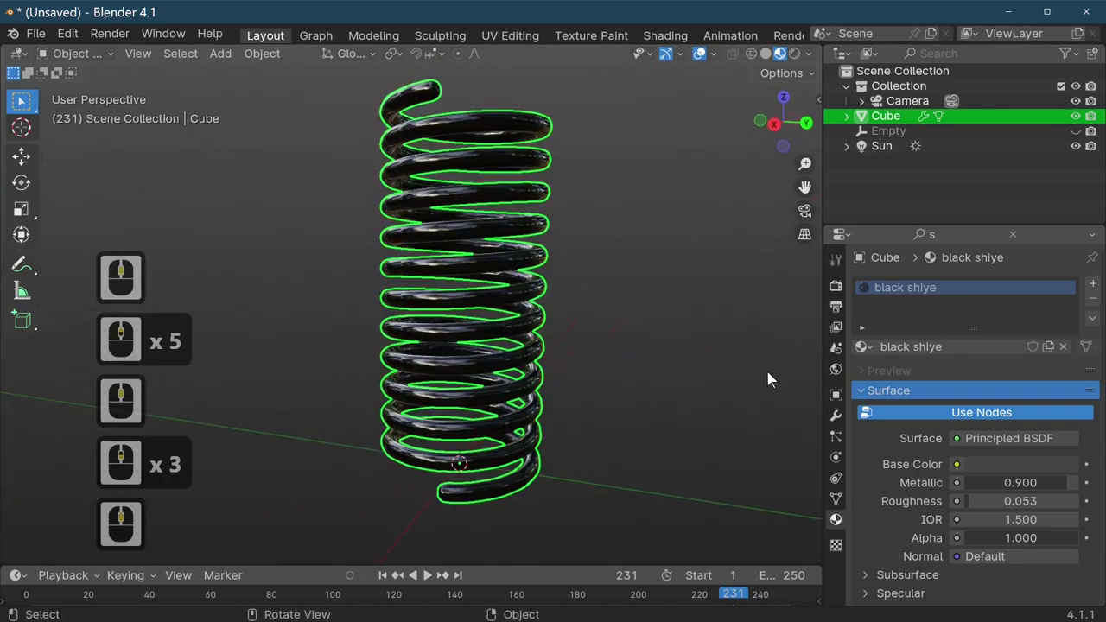
middle_drag(766, 367, 626, 408)
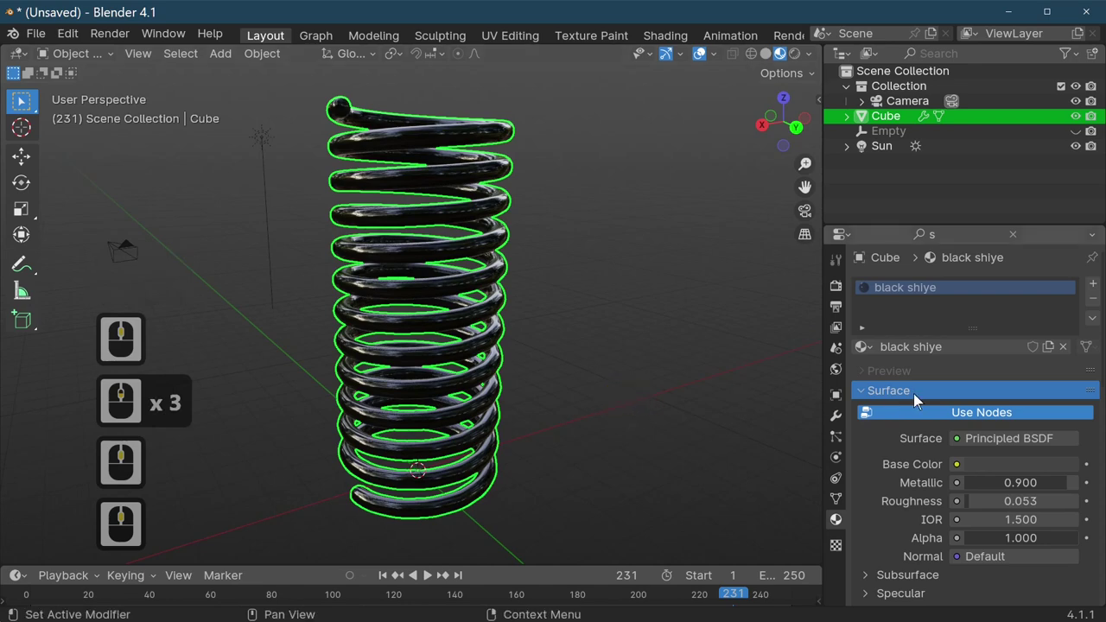
scroll(914, 402, down, 3)
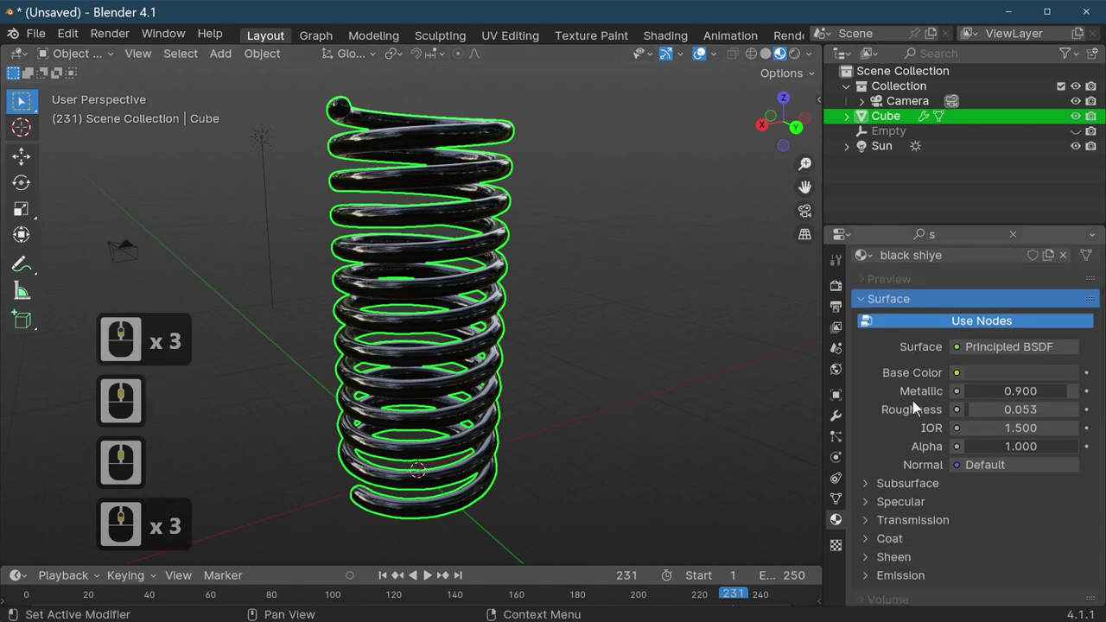
Raise the Screw modifier's viewport steps to 19, leaving render steps at 16.
click(838, 418)
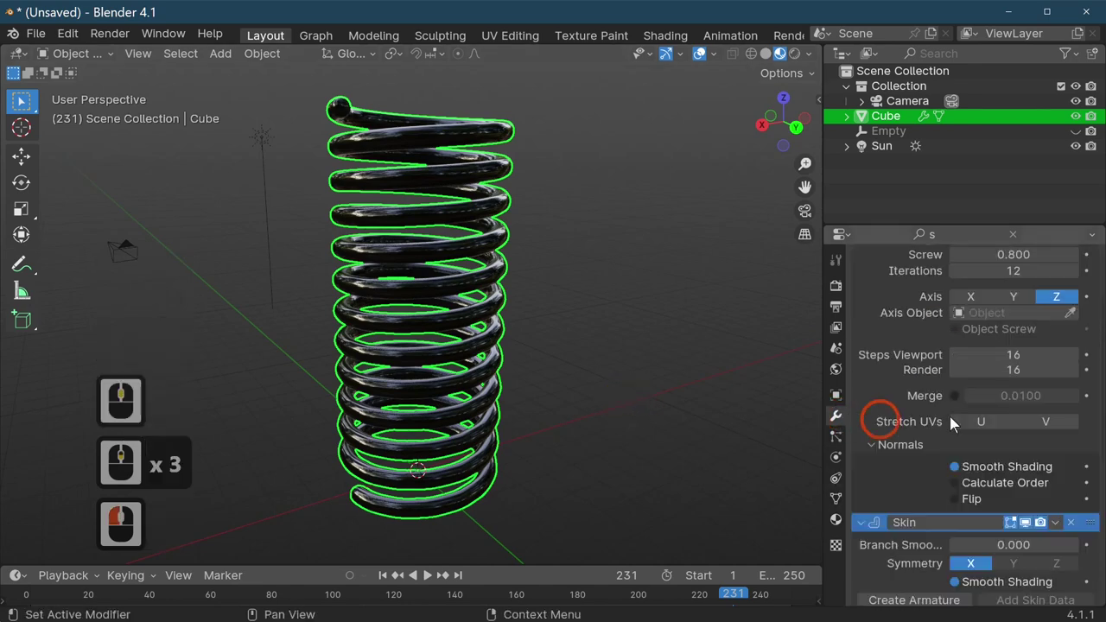
click(1073, 355)
click(1073, 355)
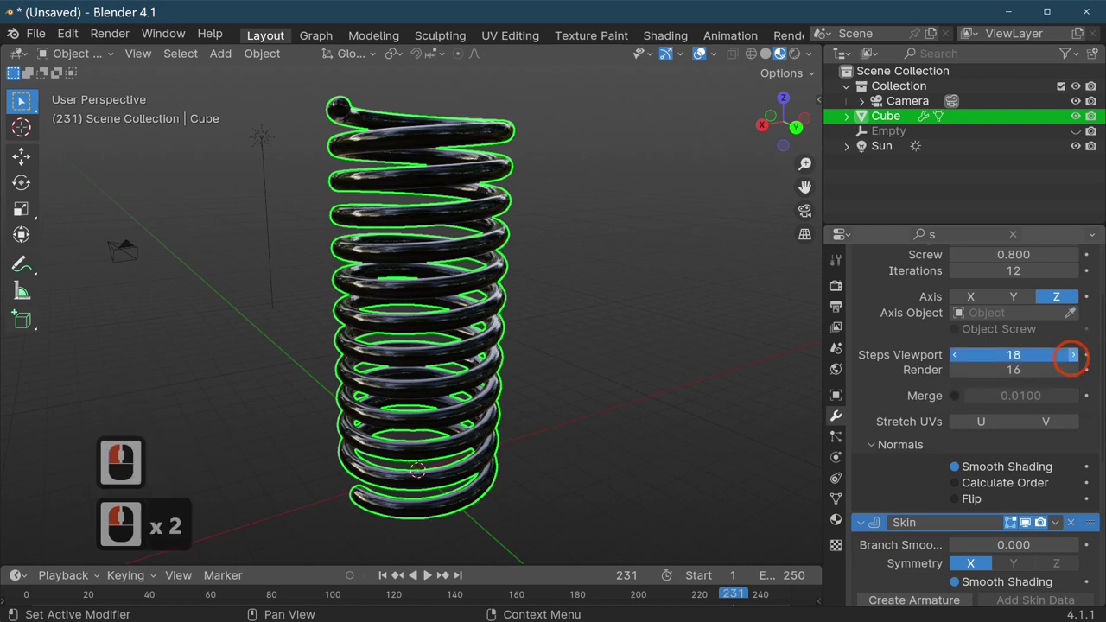
click(1072, 355)
middle_drag(420, 457, 547, 438)
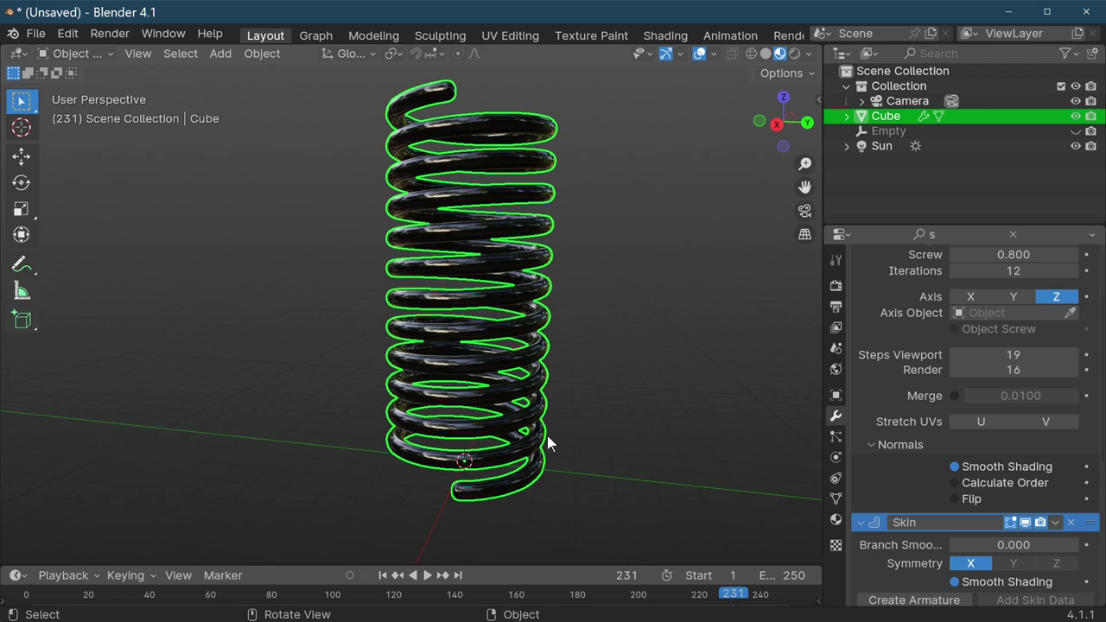
In Edit Mode, slide the spring's single vertex along X to make the coils slimmer.
key(Tab)
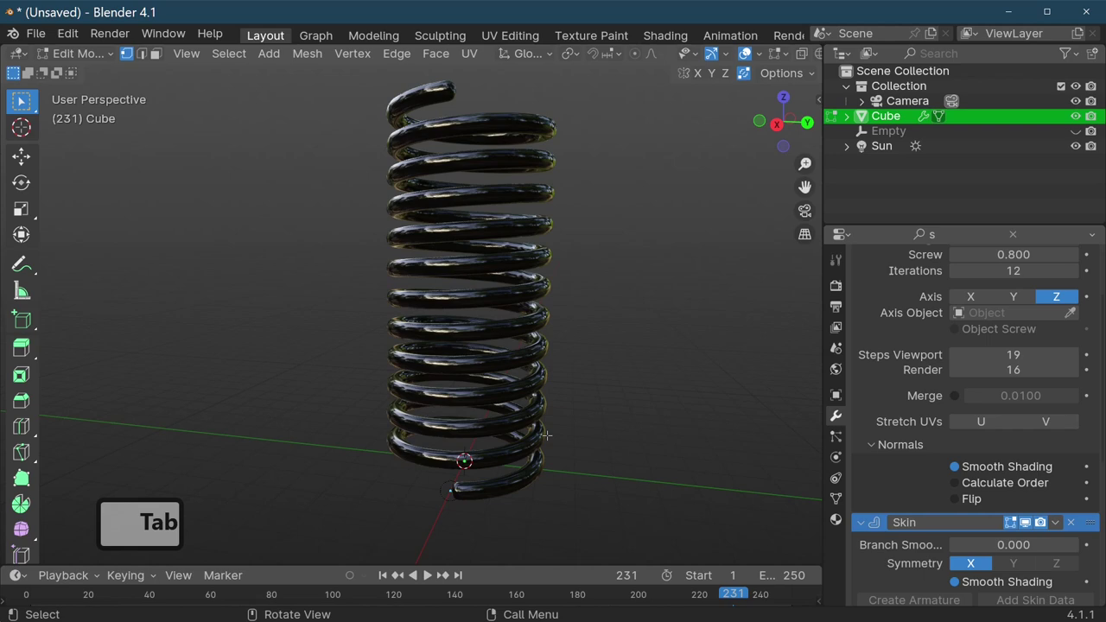
key(g)
key(x)
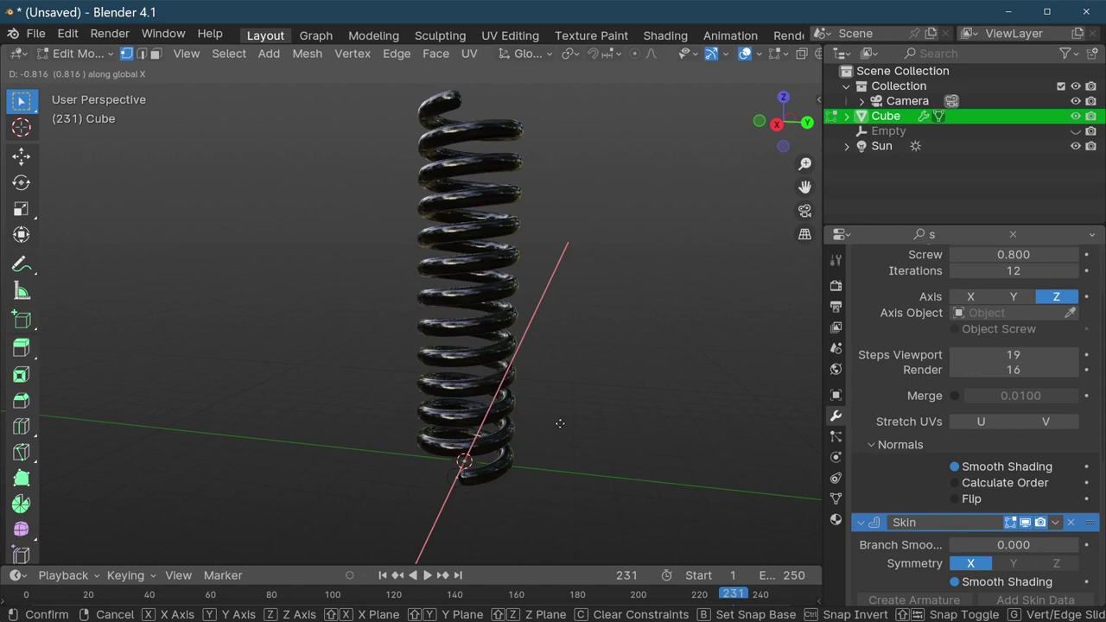
click(587, 407)
middle_drag(588, 407, 533, 439)
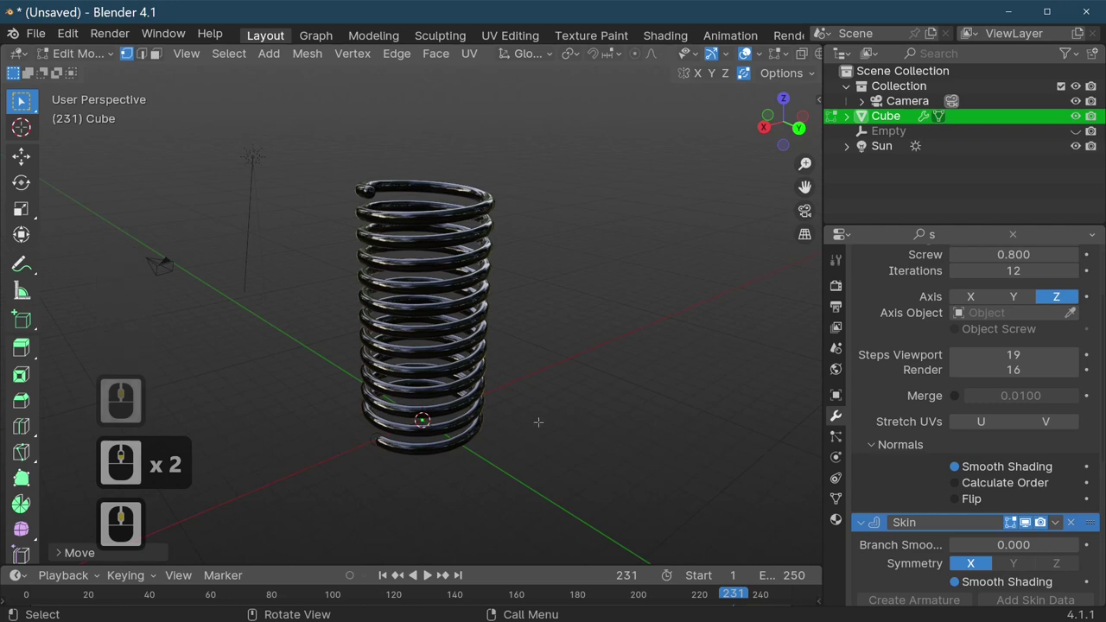
middle_drag(539, 422, 593, 417)
scroll(597, 433, down, 3)
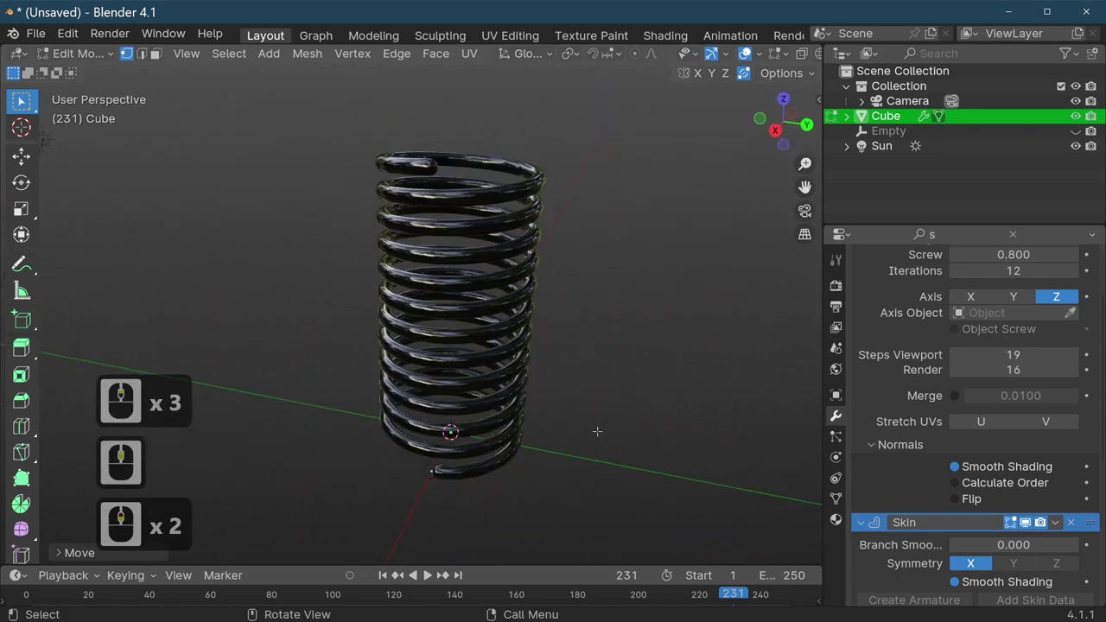